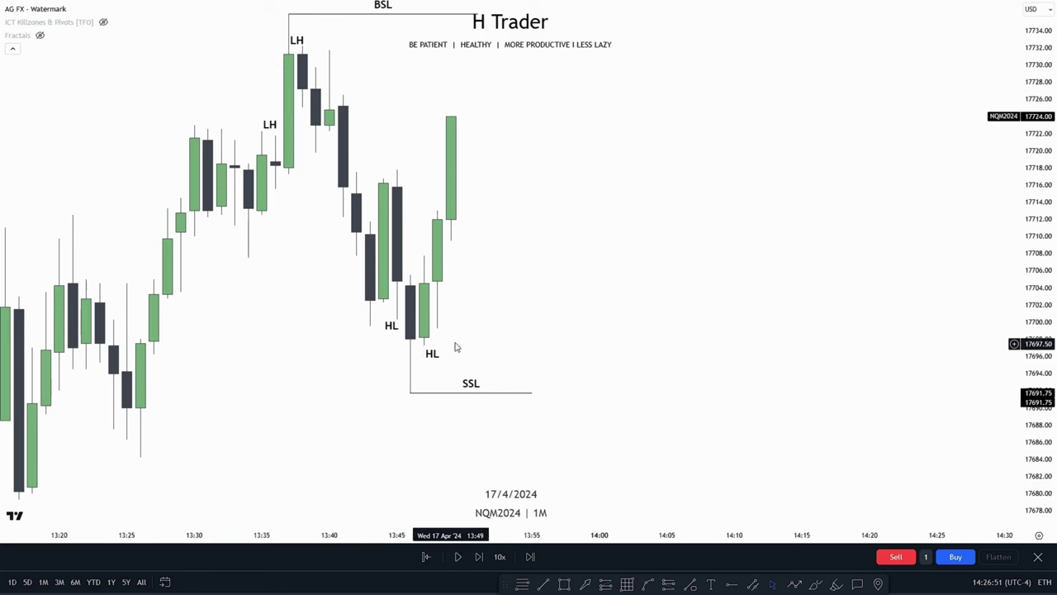
Step: Examine the BSL and SSL liquidity levels and their LH and HL labels on the NQM2024 1-minute chart
drag(605, 349, 608, 322)
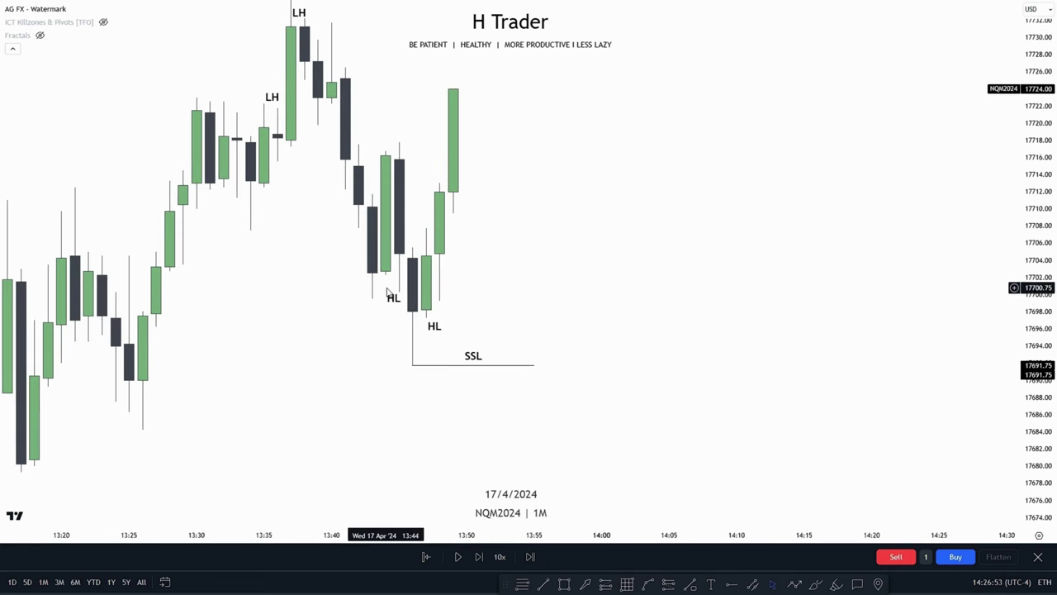
drag(672, 348, 651, 300)
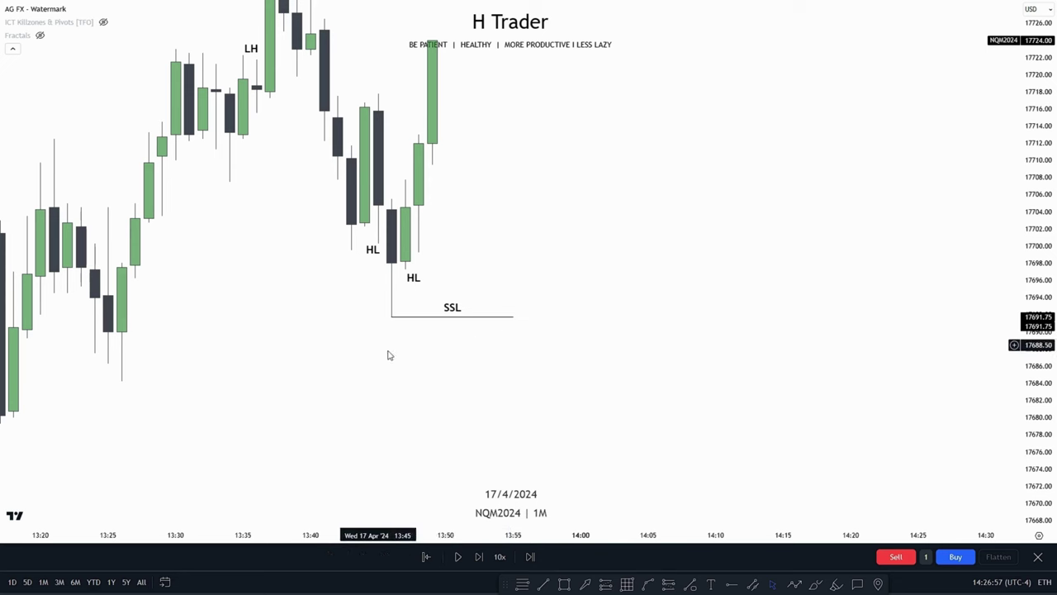
scroll(388, 355, up, 3)
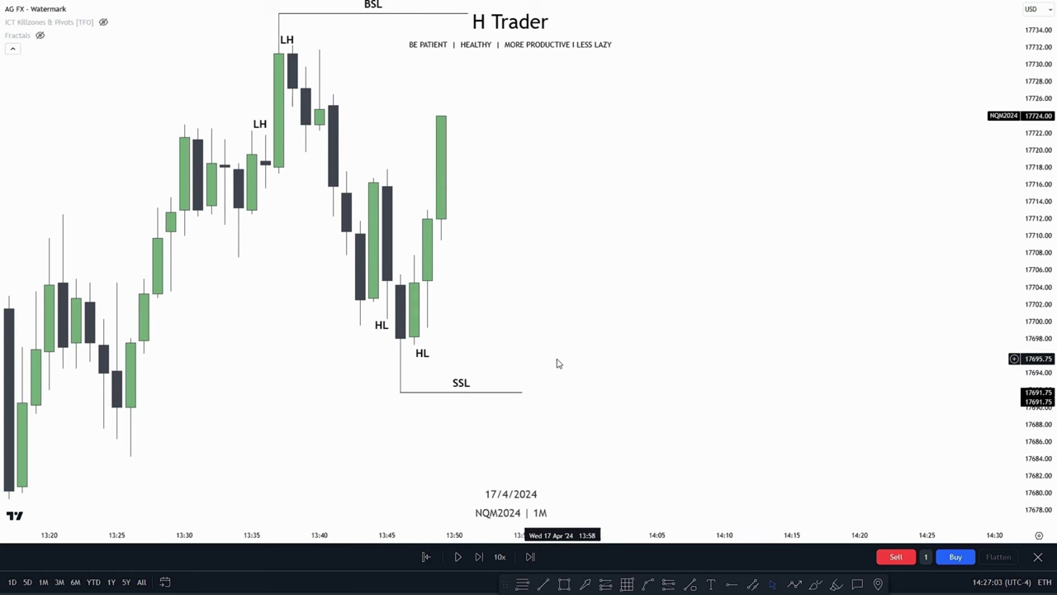
drag(557, 360, 531, 333)
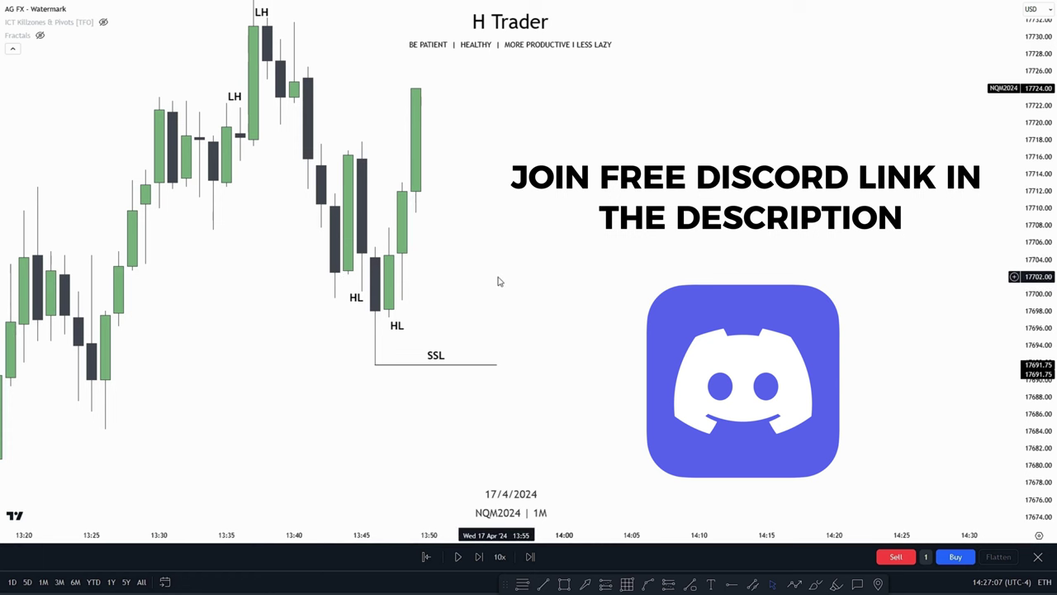
mouse_move(496, 279)
mouse_down()
mouse_move(493, 253)
mouse_move(490, 278)
mouse_up()
drag(559, 320, 557, 273)
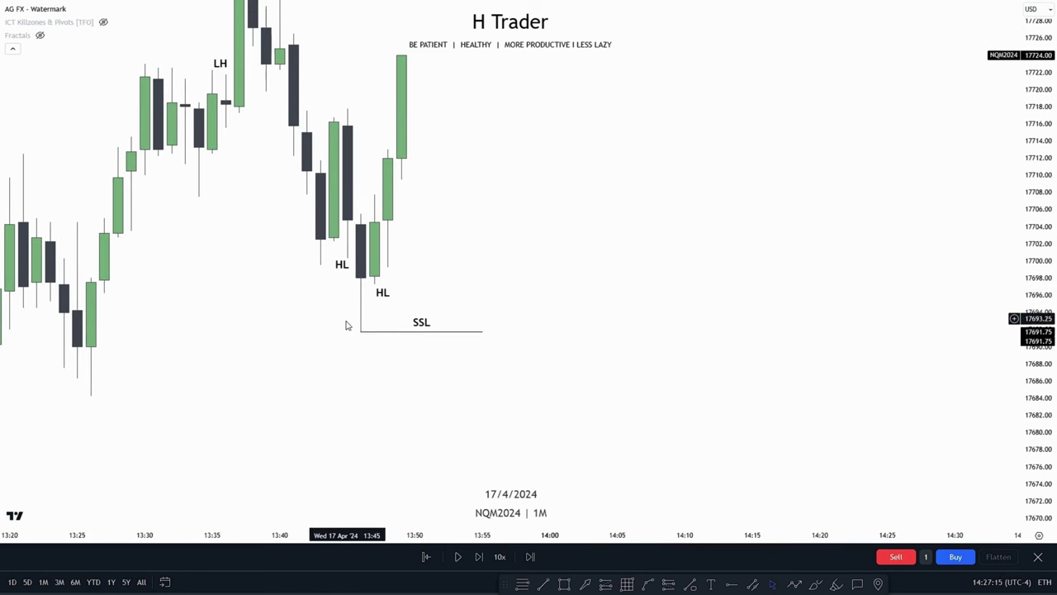
drag(614, 276, 622, 323)
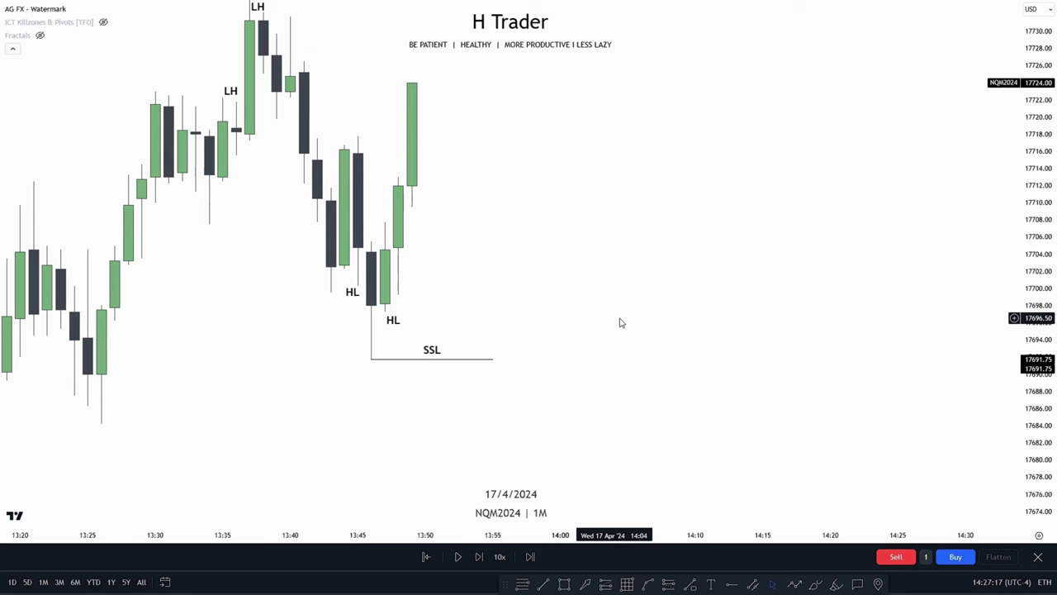
drag(587, 232, 670, 387)
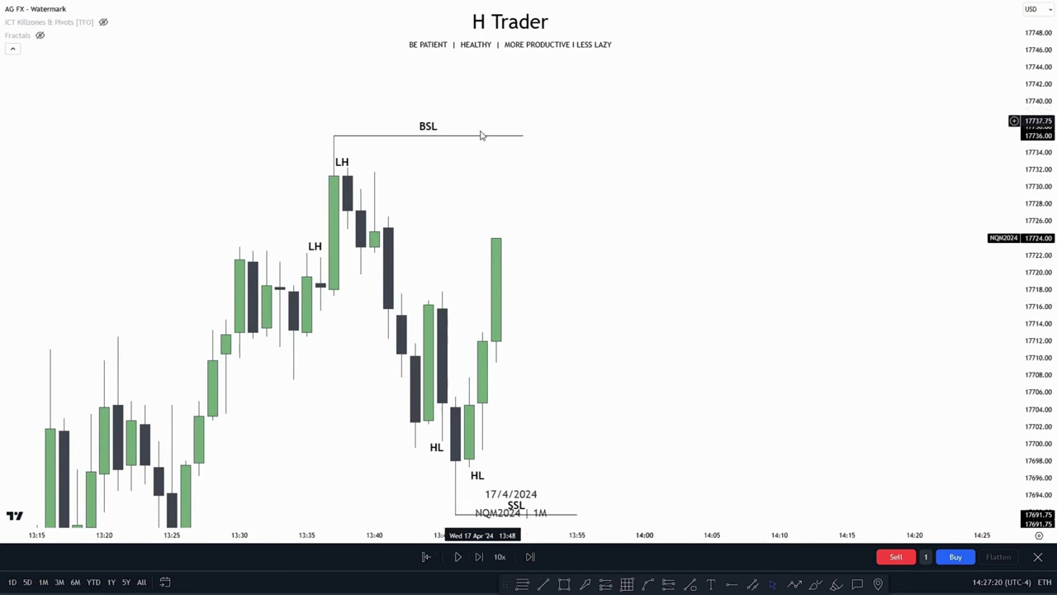
drag(642, 243, 665, 276)
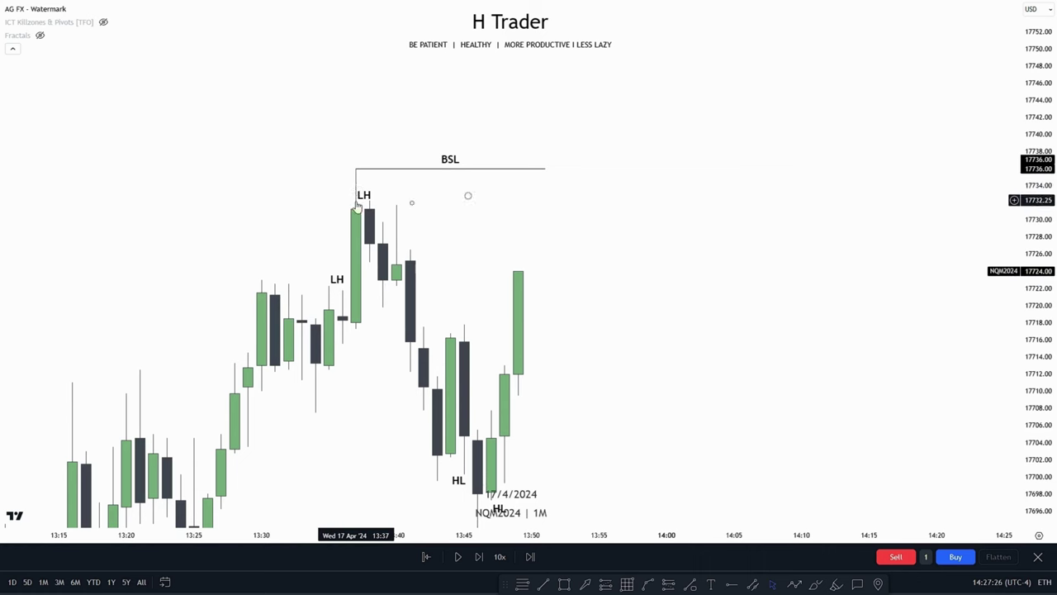
drag(533, 220, 497, 238)
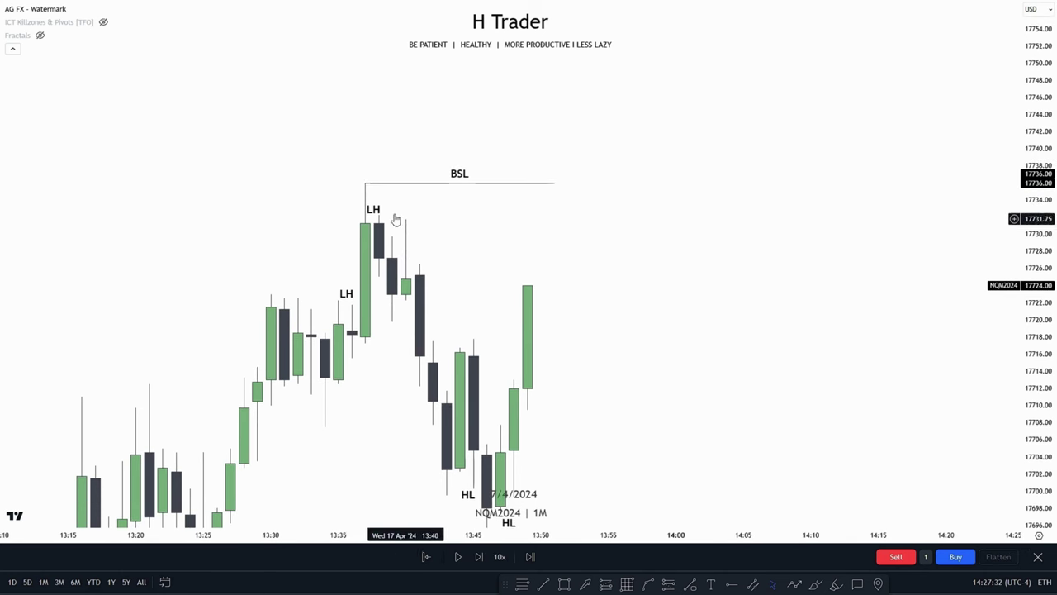
drag(414, 237, 474, 312)
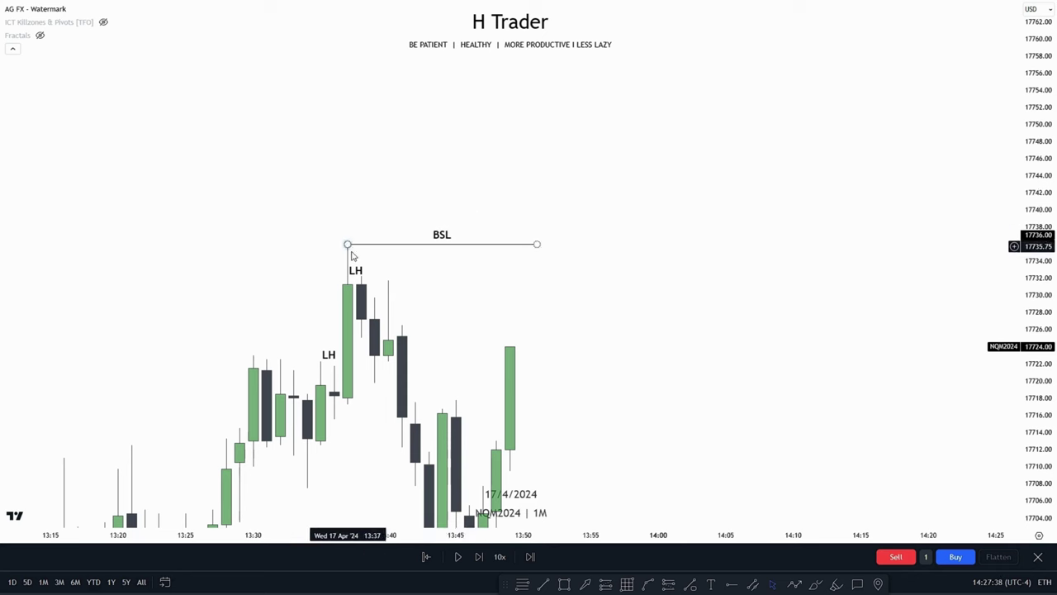
drag(545, 312, 589, 294)
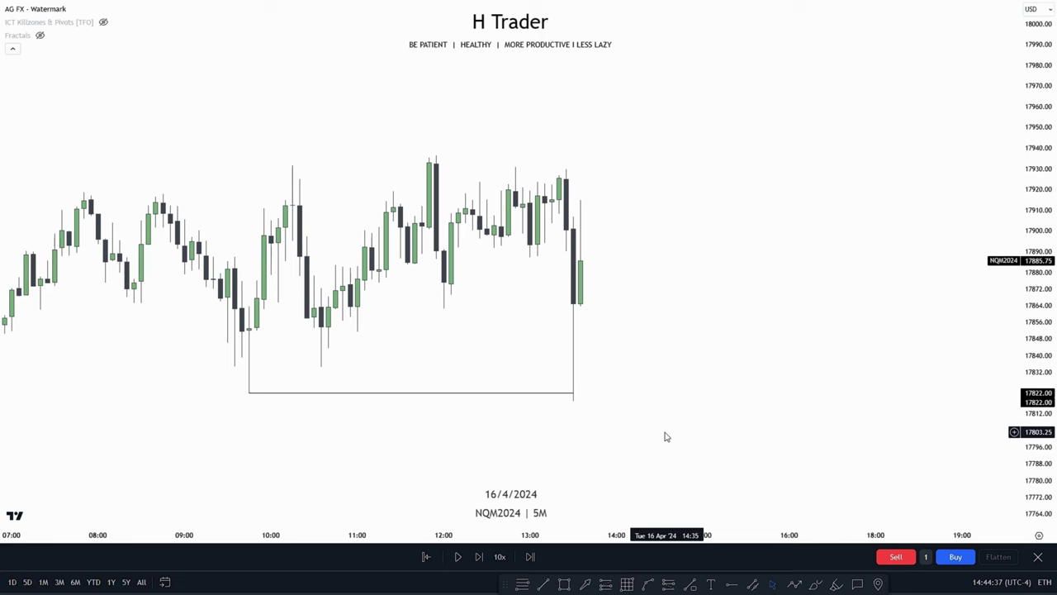
Step: Draw a rectangle between 17822.00 and 17817.75 from 09:45 to 16:10 on the 5-minute chart and delete it
drag(667, 436, 710, 404)
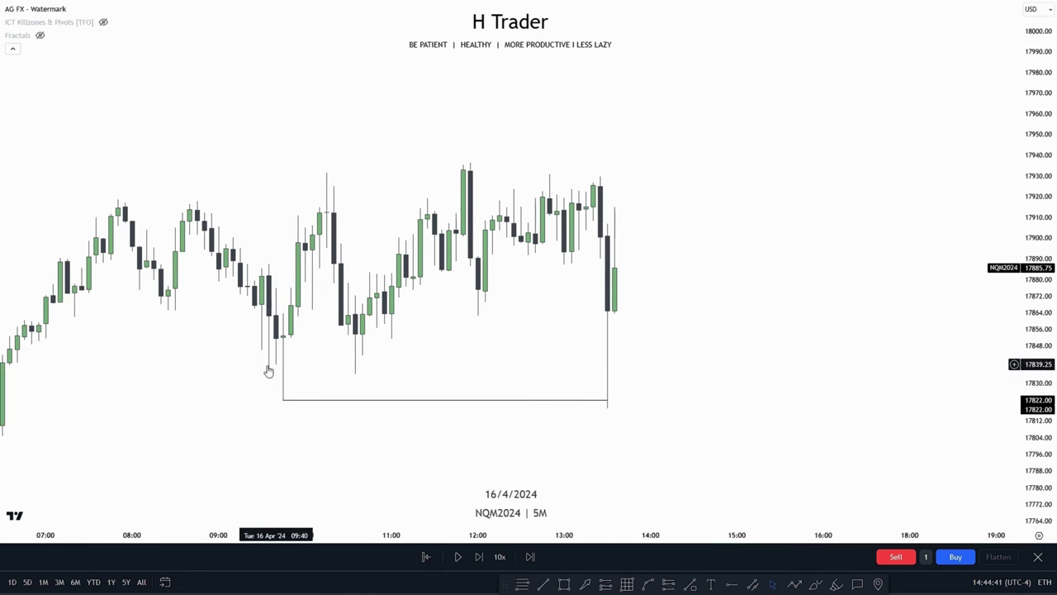
drag(563, 366, 540, 310)
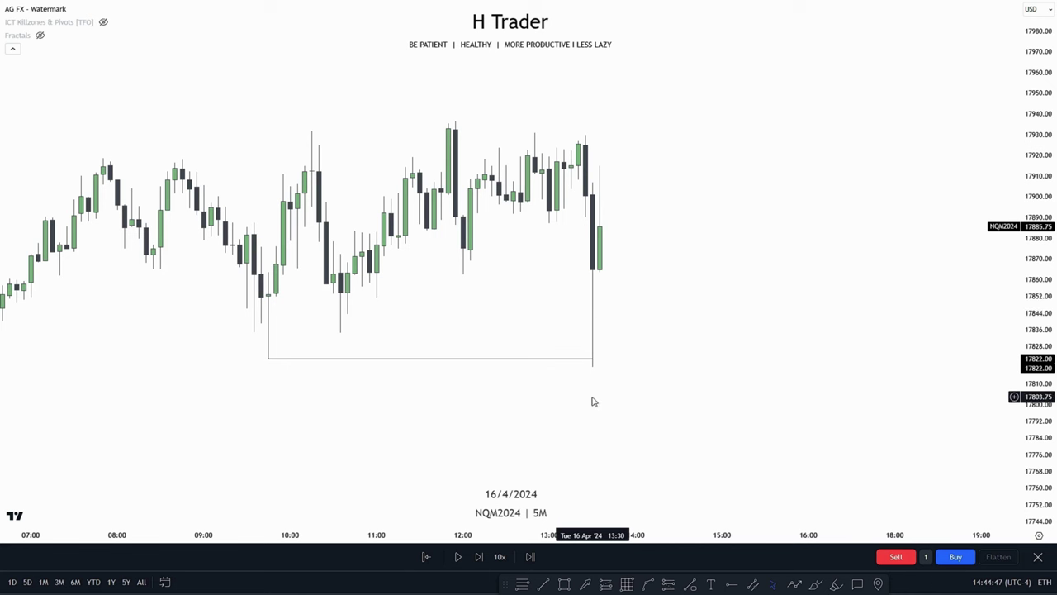
click(564, 583)
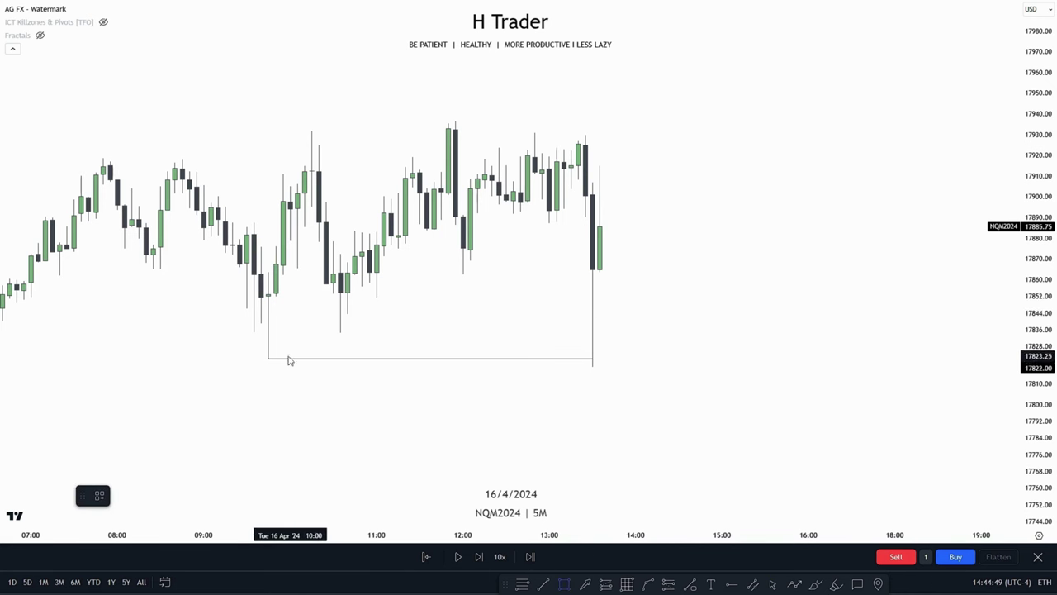
drag(269, 360, 823, 368)
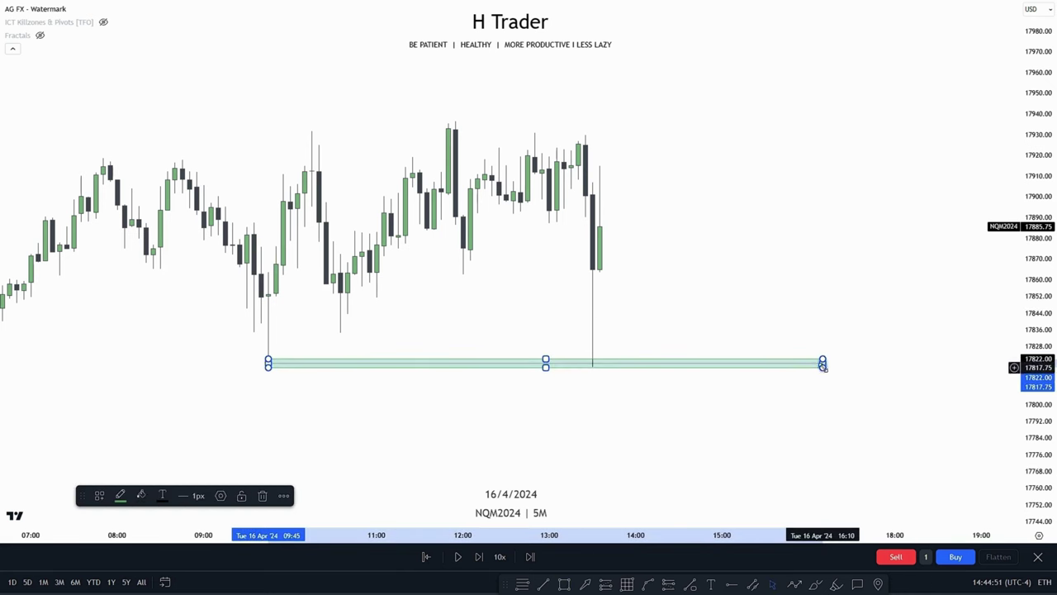
key(Delete)
Step: Draw a small rectangle over the 13:30 candle's wick tip at the 17822.00 line and remove it
drag(518, 408, 590, 393)
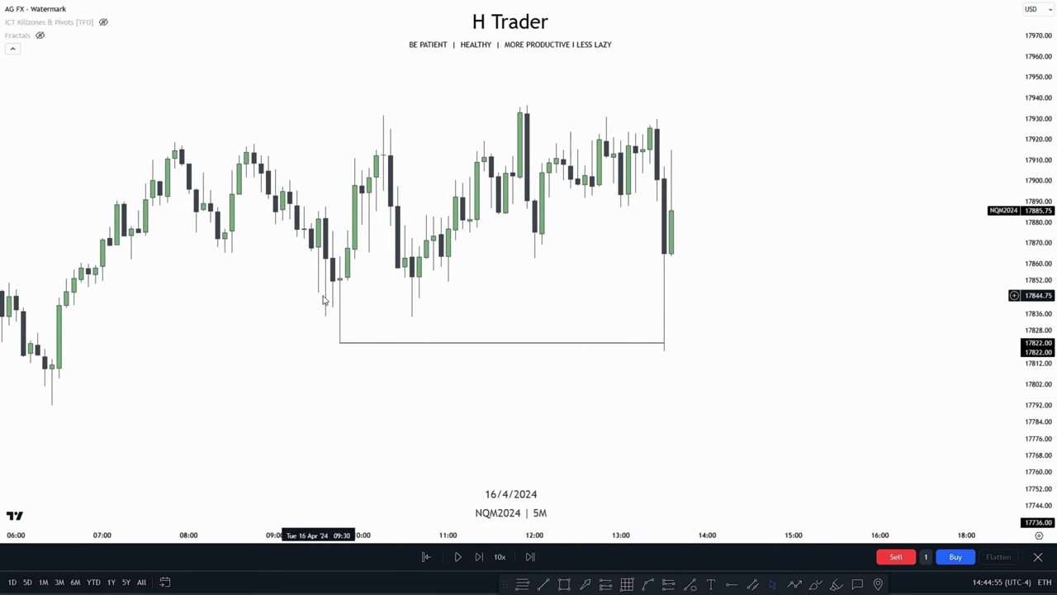
drag(455, 288, 393, 332)
drag(654, 342, 620, 298)
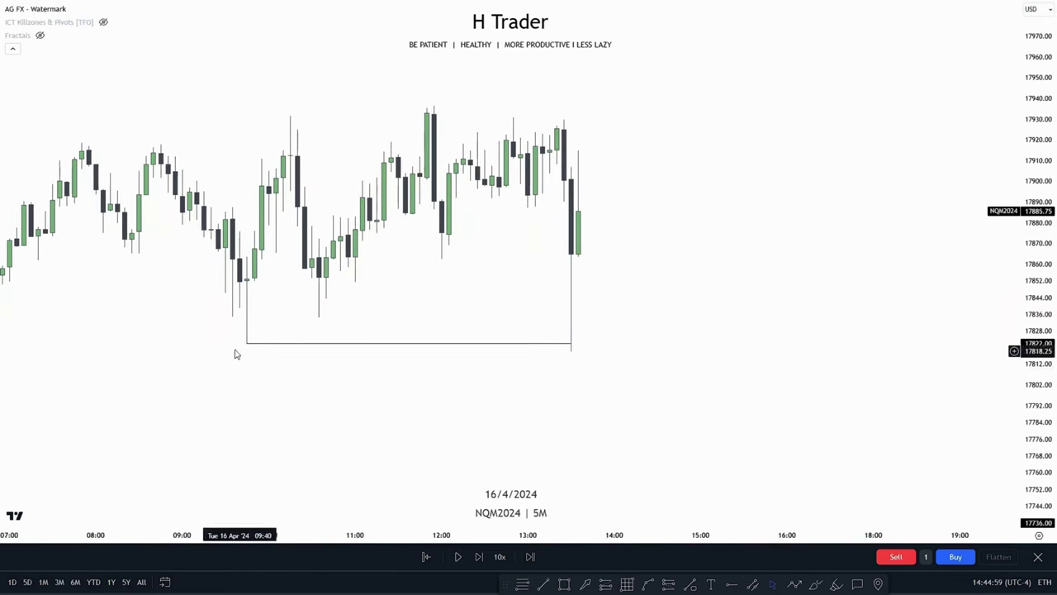
drag(682, 368, 595, 353)
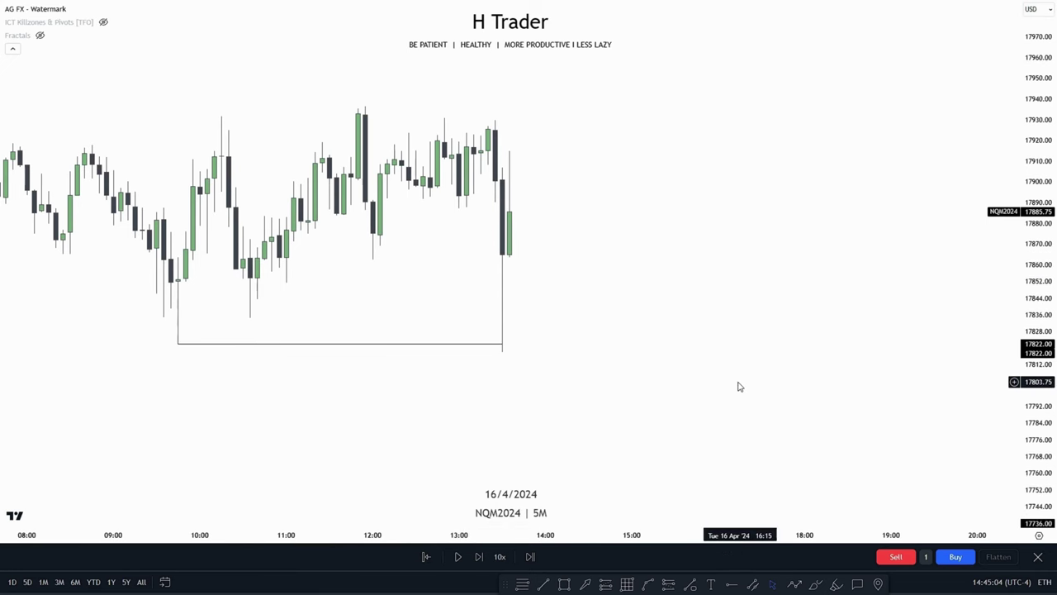
click(565, 583)
click(497, 349)
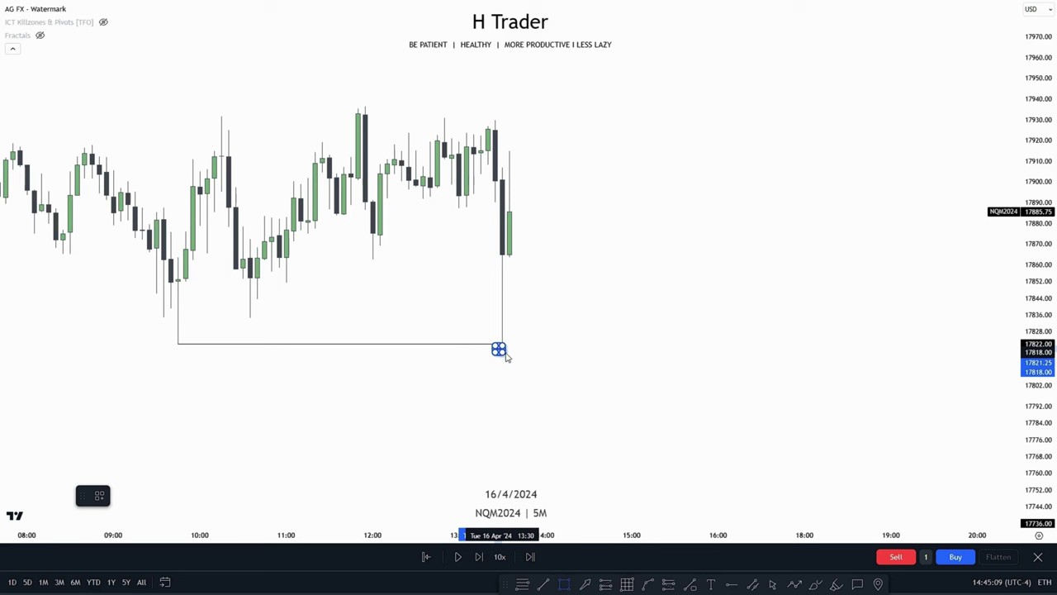
click(517, 354)
click(541, 376)
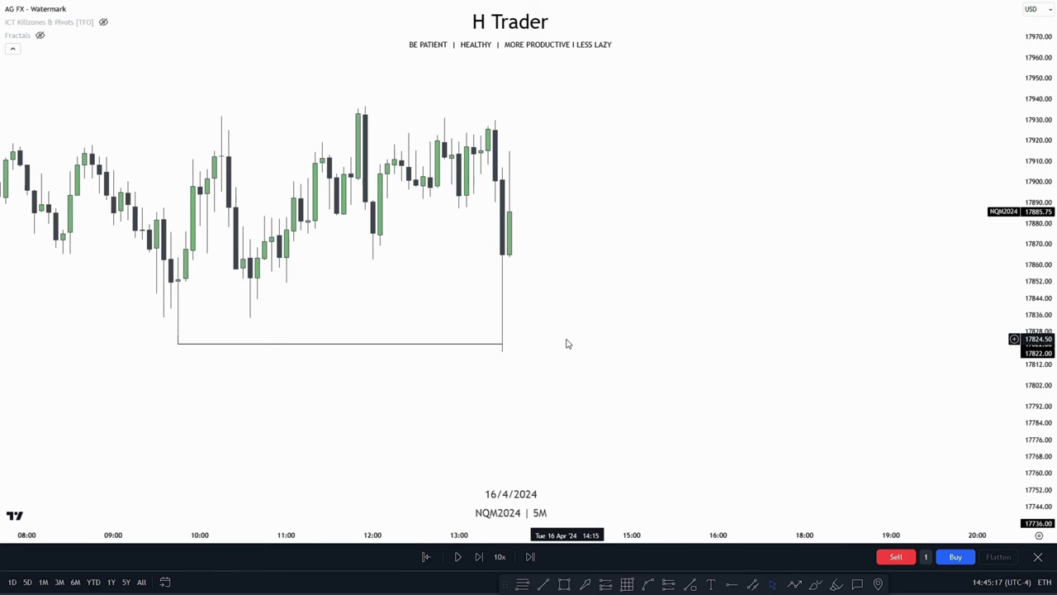
Step: Draw a horizontal trend line at 17936.50 from the 11:55 swing high to about 15:25
drag(566, 343, 541, 408)
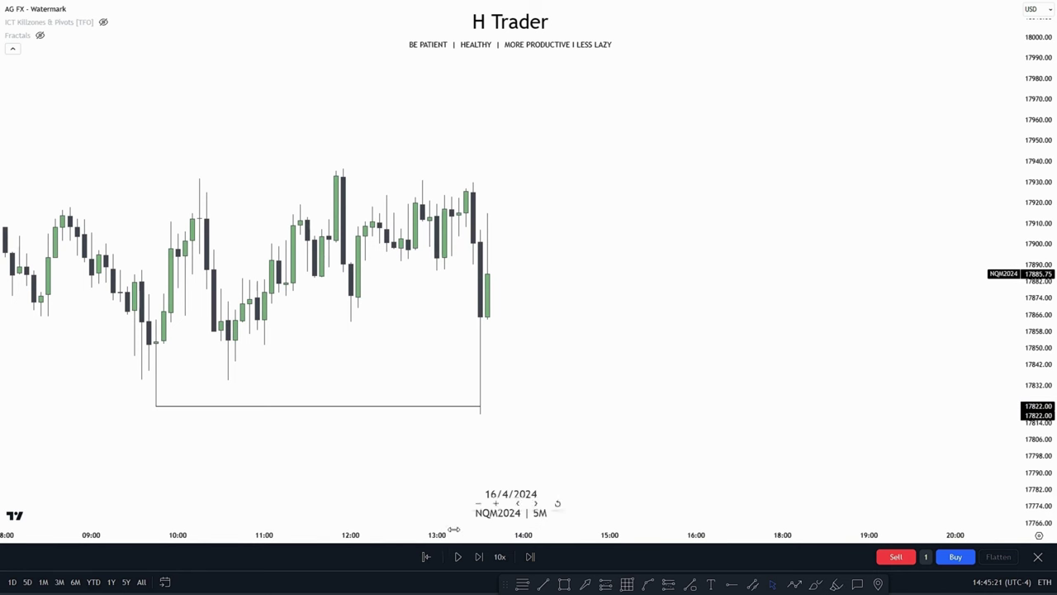
click(544, 584)
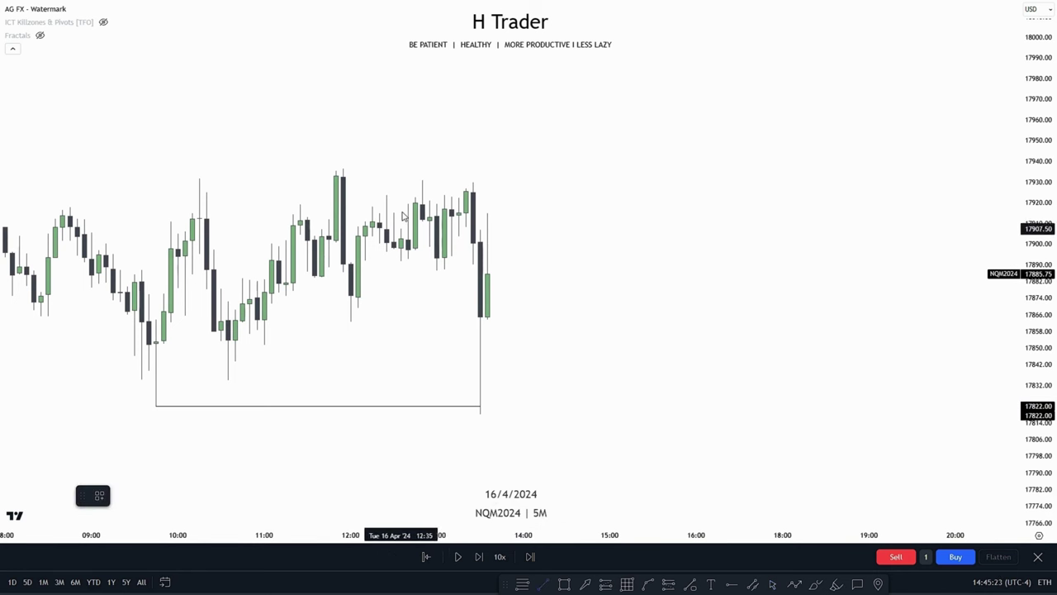
click(343, 169)
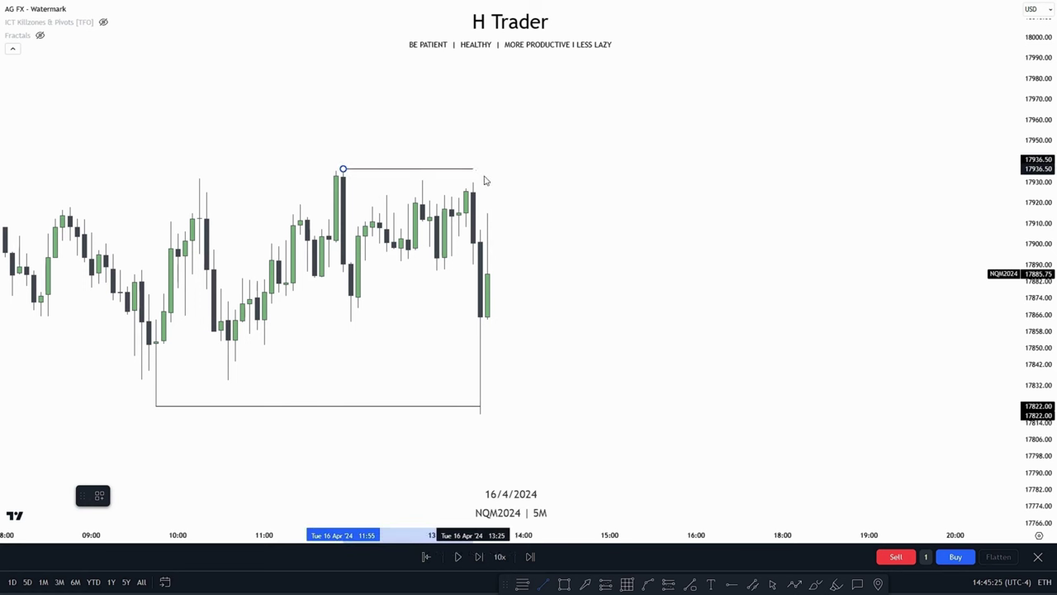
click(646, 213)
click(647, 302)
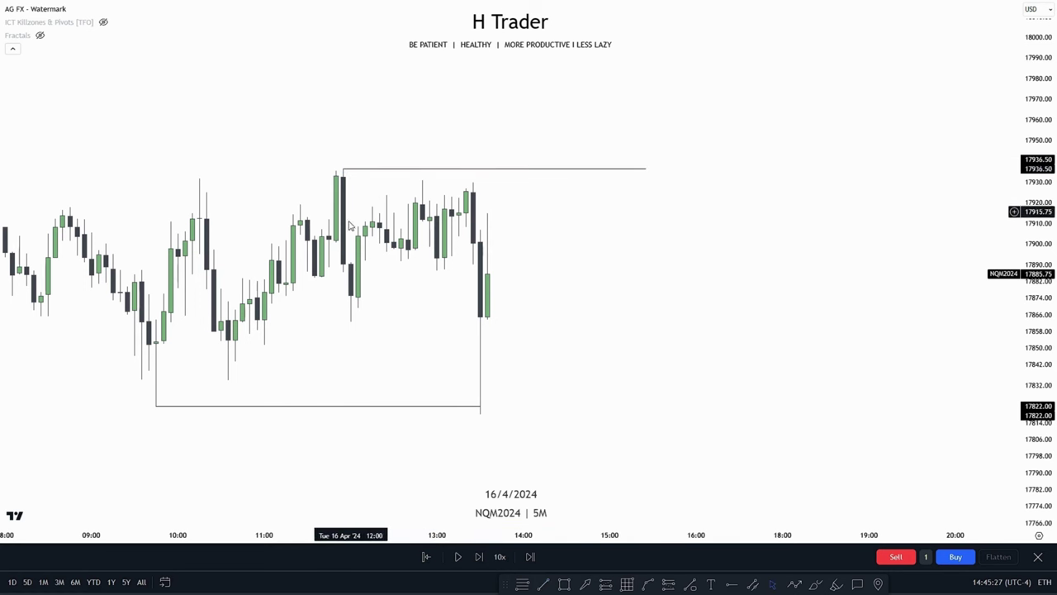
Step: Play the bar replay from the 13:35 candle to about 14:30 and pause it
drag(632, 273, 644, 300)
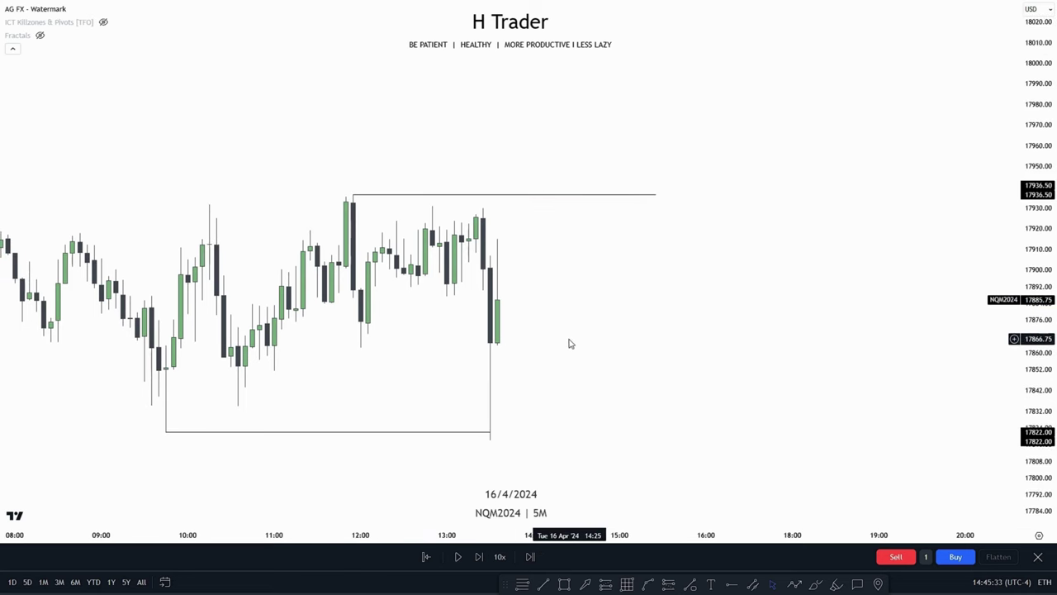
drag(569, 343, 614, 363)
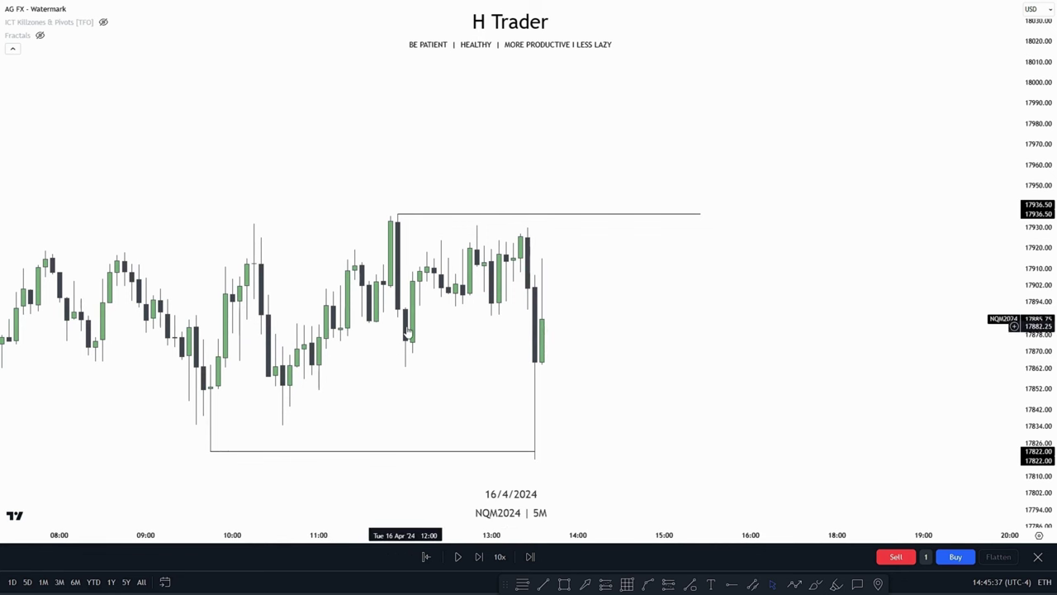
click(458, 558)
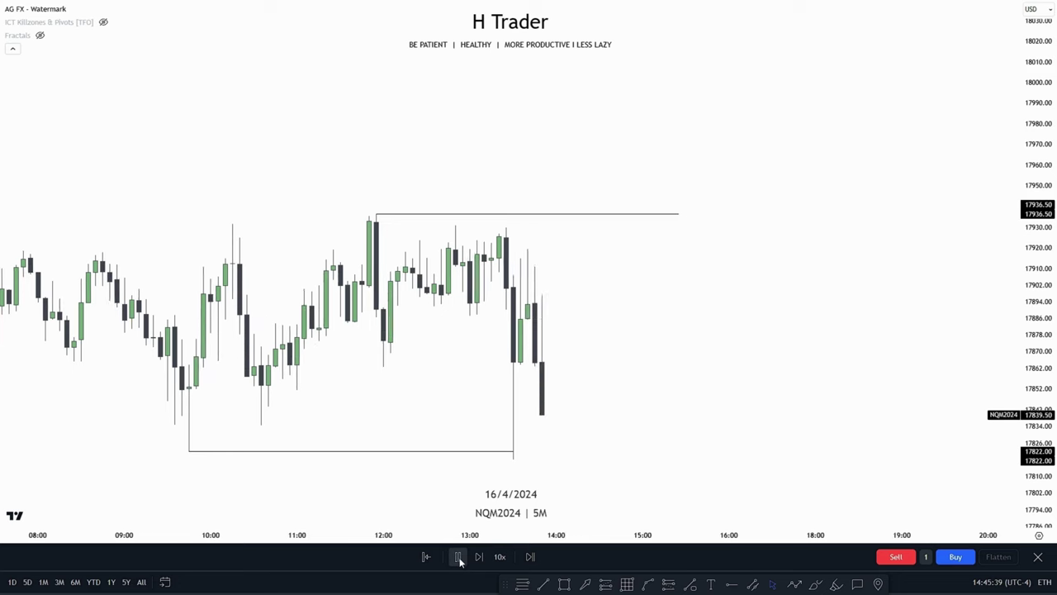
click(459, 557)
drag(674, 375, 767, 385)
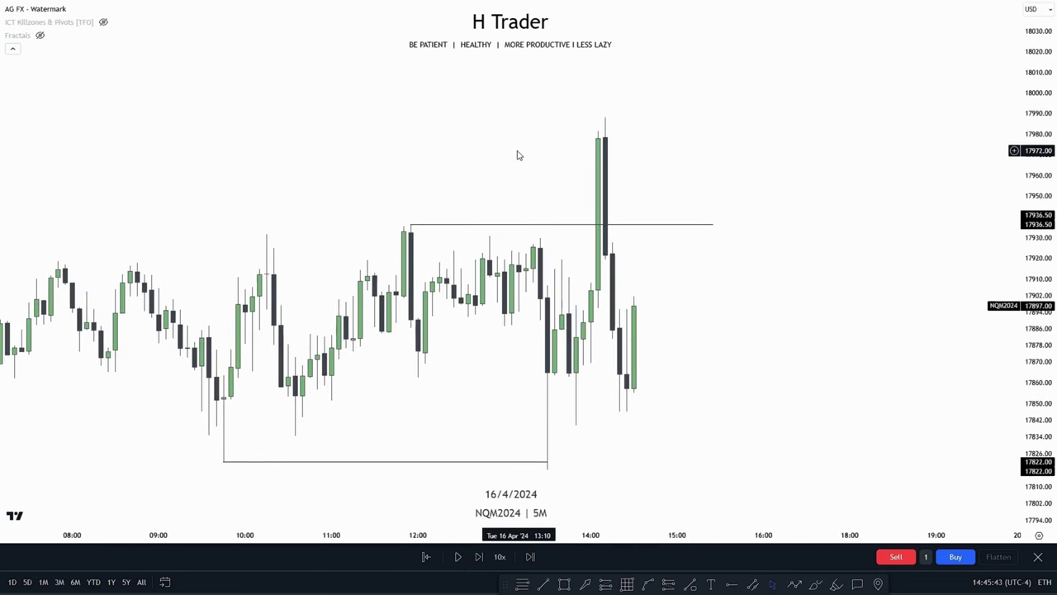
scroll(719, 297, right, 5)
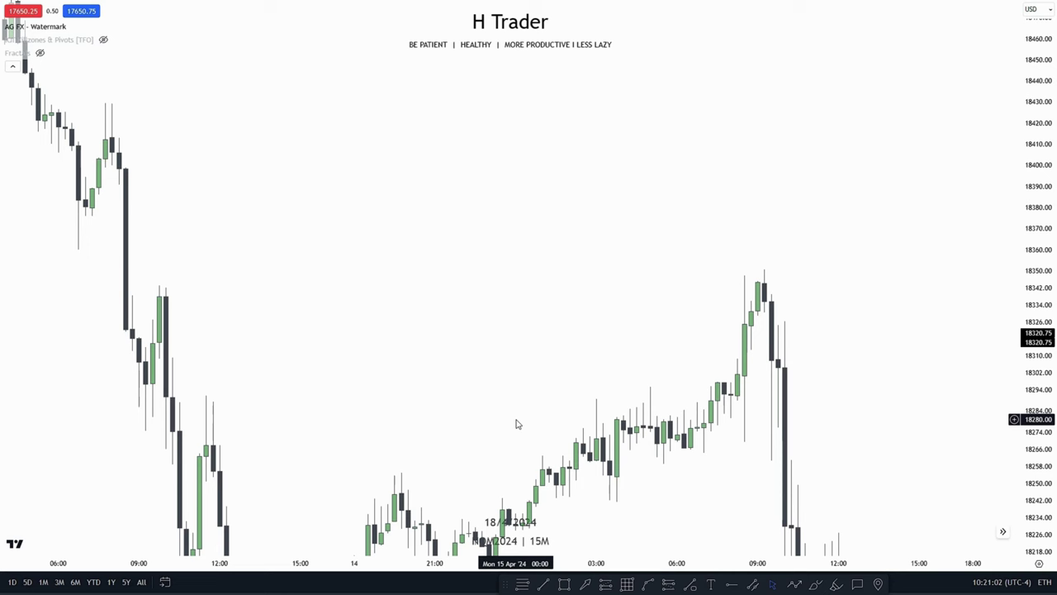
Step: Draw a rectangle between 18390.75 and 18338.50 at the large 12 April bearish candle and extend it to about 12:00 on 15 April
drag(475, 413, 499, 449)
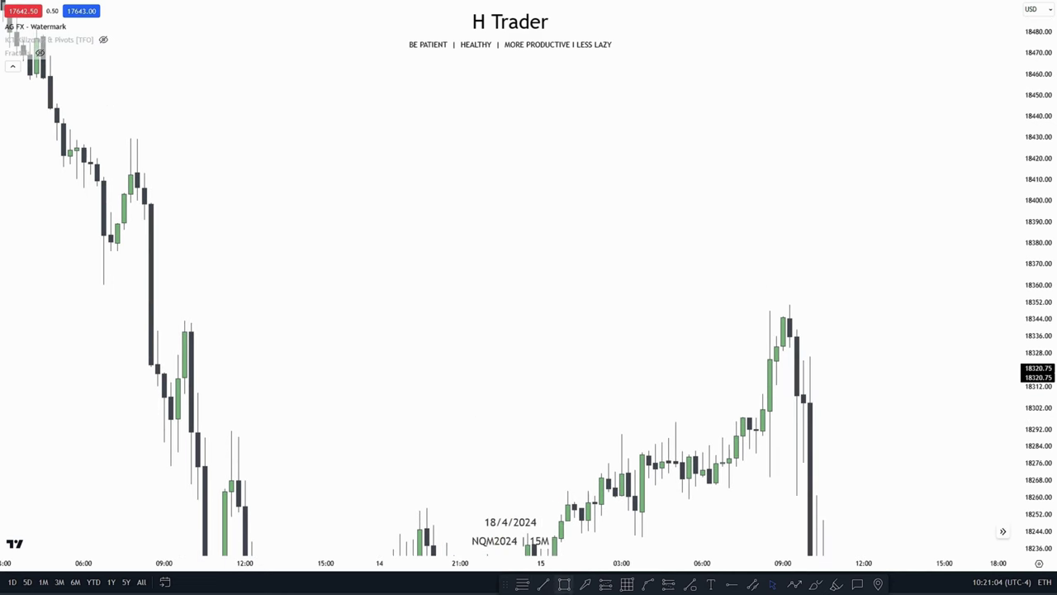
click(564, 584)
drag(144, 222, 157, 330)
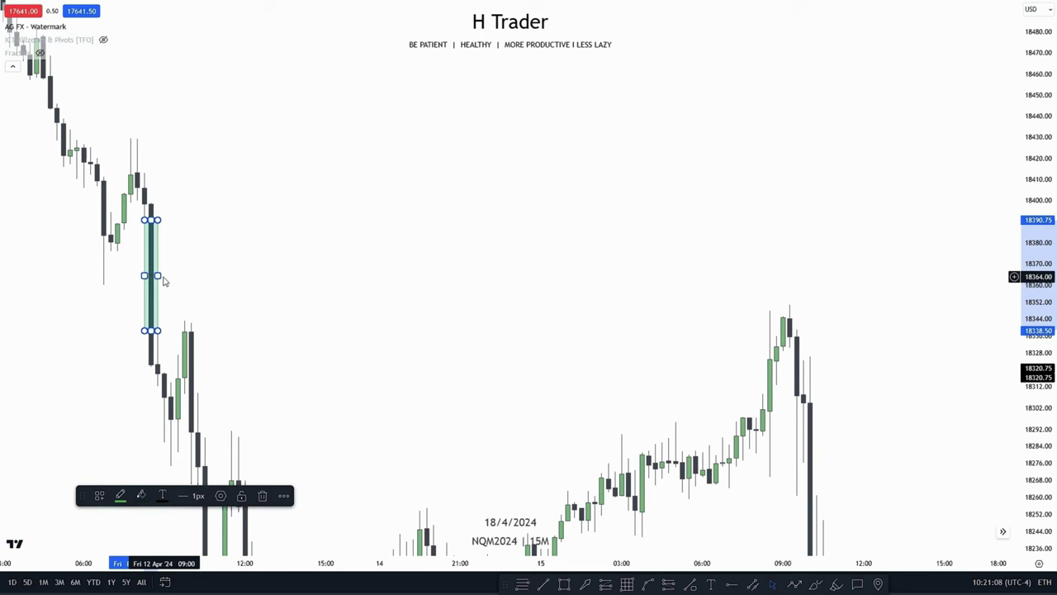
drag(168, 276, 864, 276)
click(654, 366)
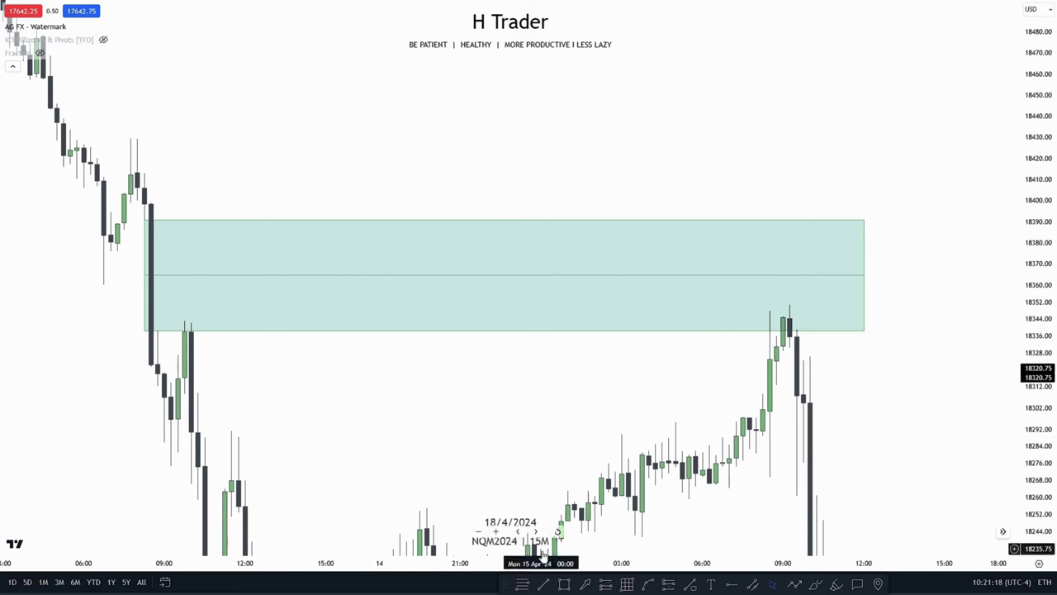
Step: Draw a horizontal trend line at 18343.25 from the 12 April 09:45 high to about 09:00 on 15 April
click(544, 582)
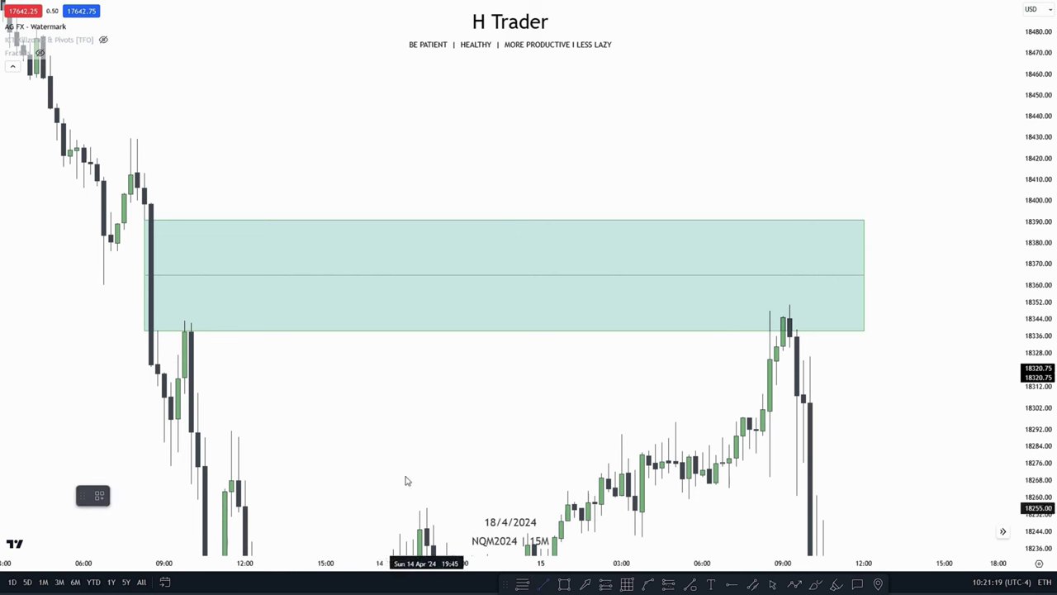
click(184, 321)
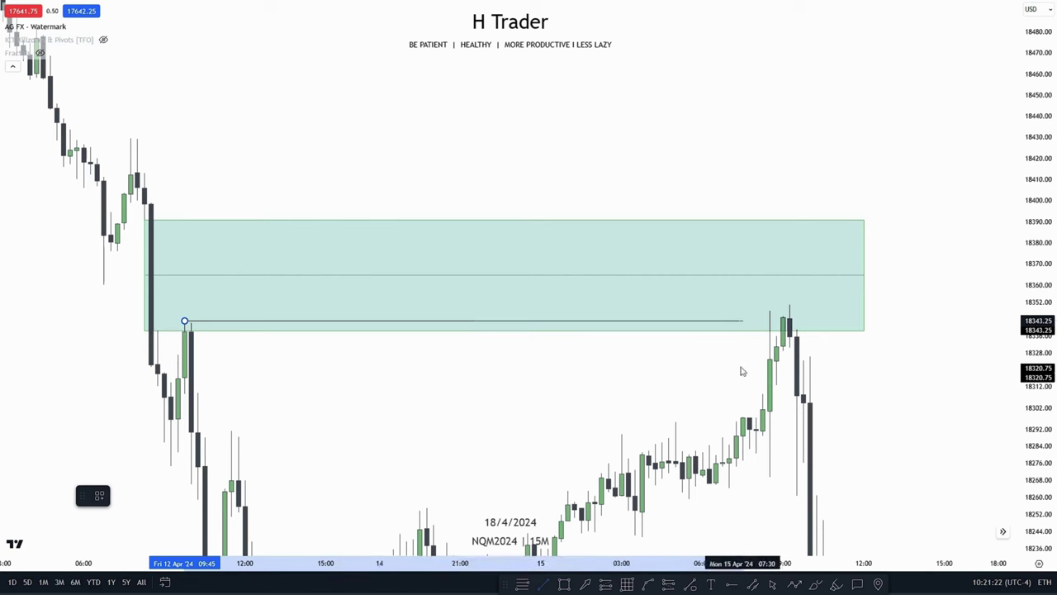
click(787, 370)
scroll(800, 325, right, 5)
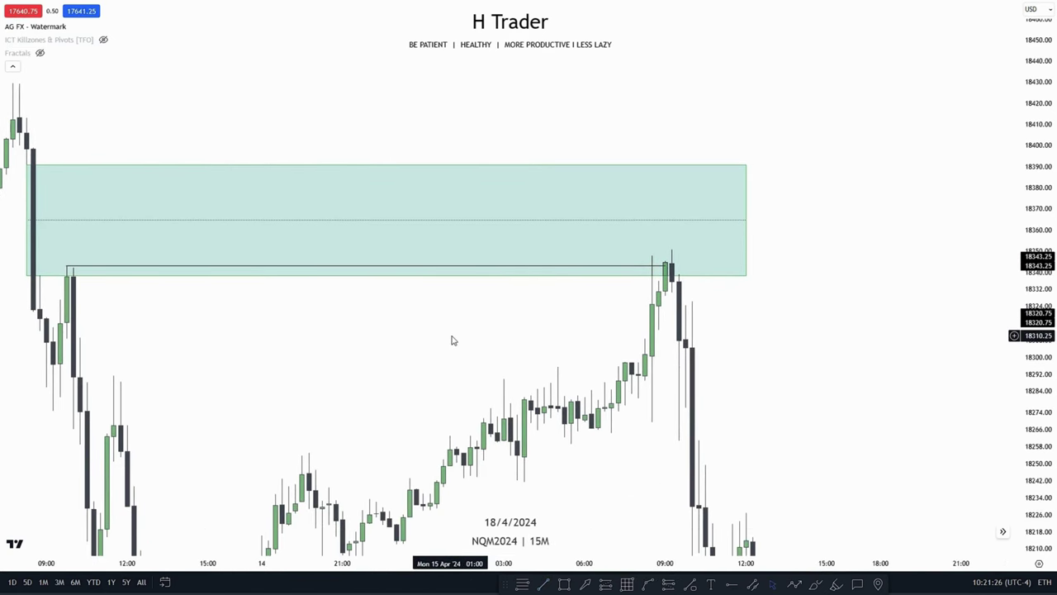
Step: Delete the green rectangle and the 18343.25 horizontal trend line from the 15-minute chart
click(388, 273)
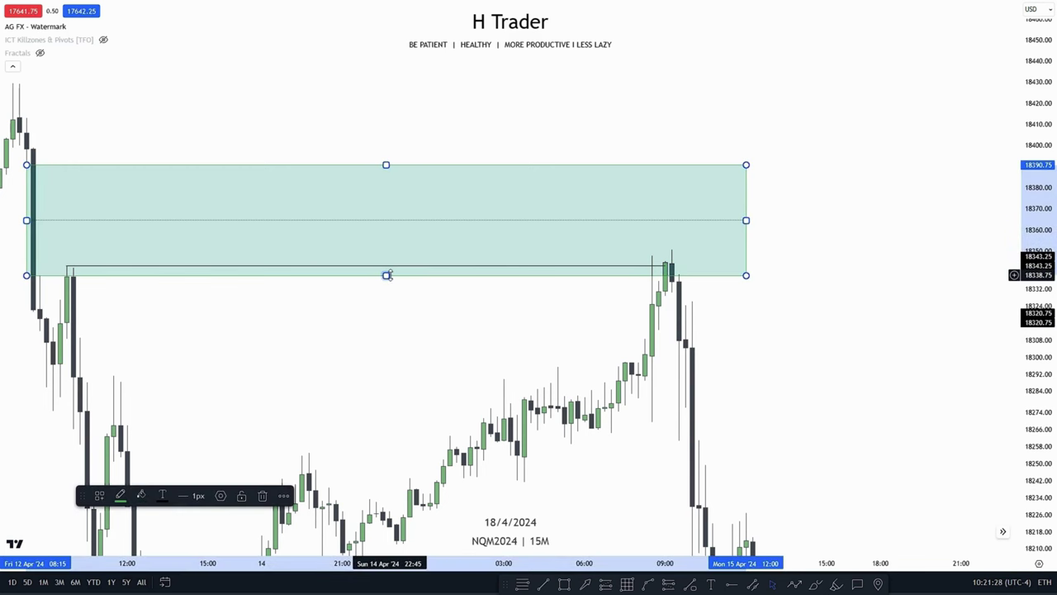
key(Delete)
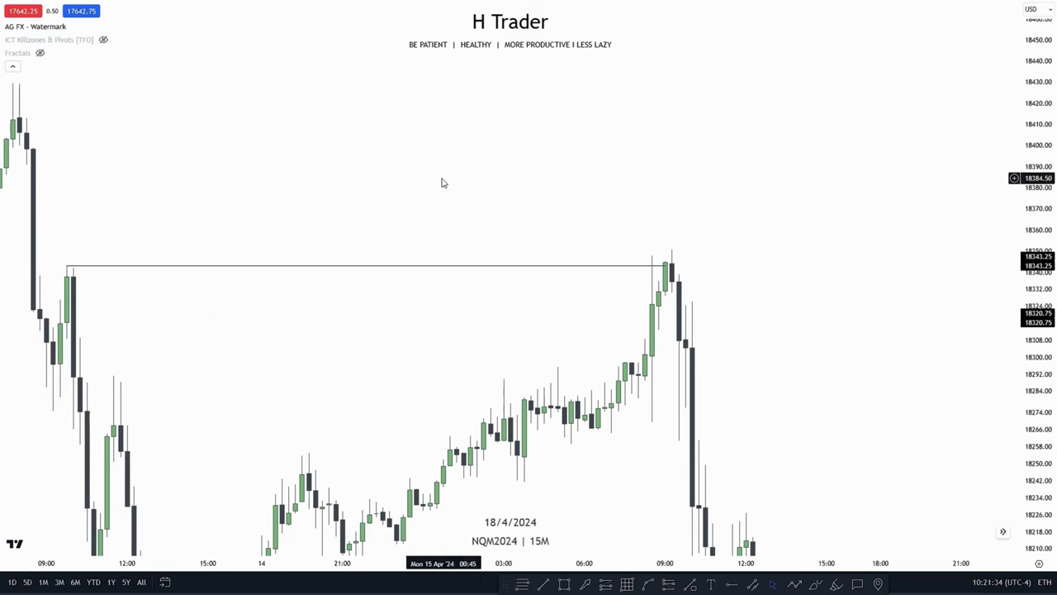
scroll(769, 366, up, 1)
scroll(925, 383, up, 3)
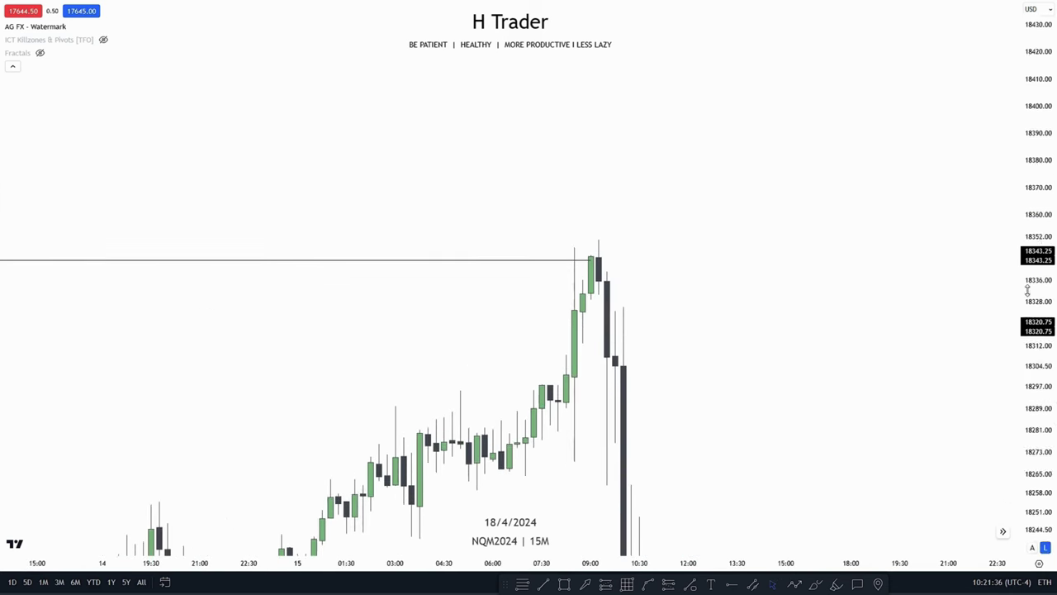
click(438, 261)
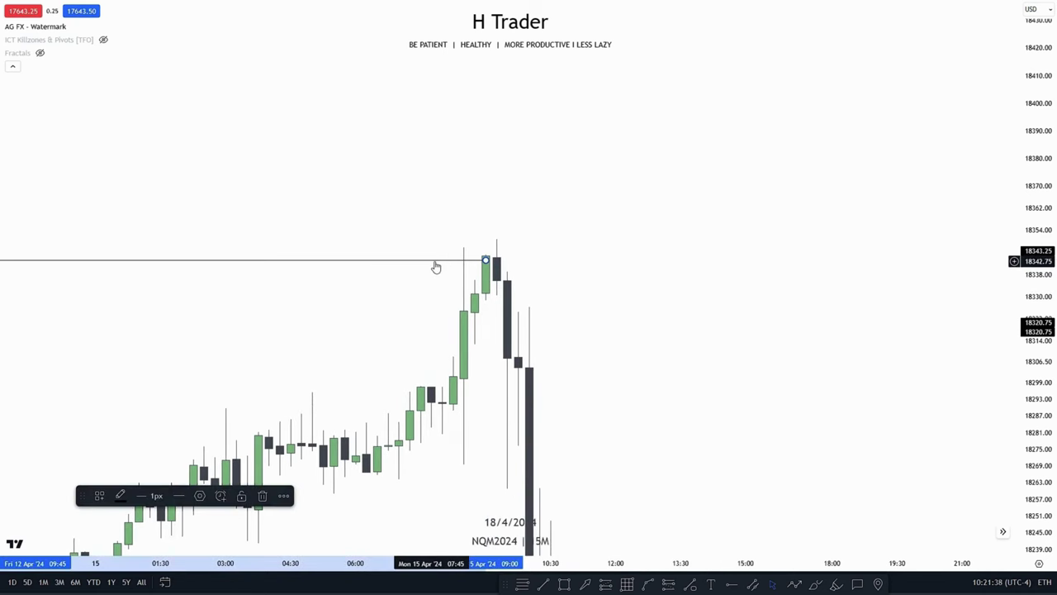
key(Delete)
Step: Draw a rectangle between 18330.50 and 18324.25 from about 09:15 on 15 April and extend it to about 13:00
drag(698, 426, 673, 411)
drag(674, 369, 634, 380)
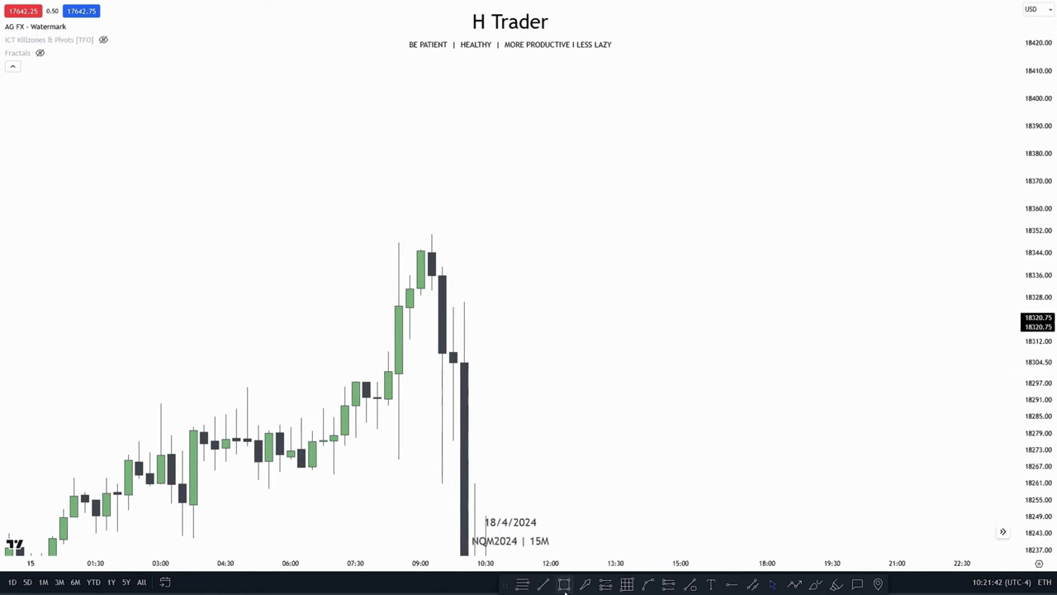
click(564, 585)
click(432, 290)
click(453, 307)
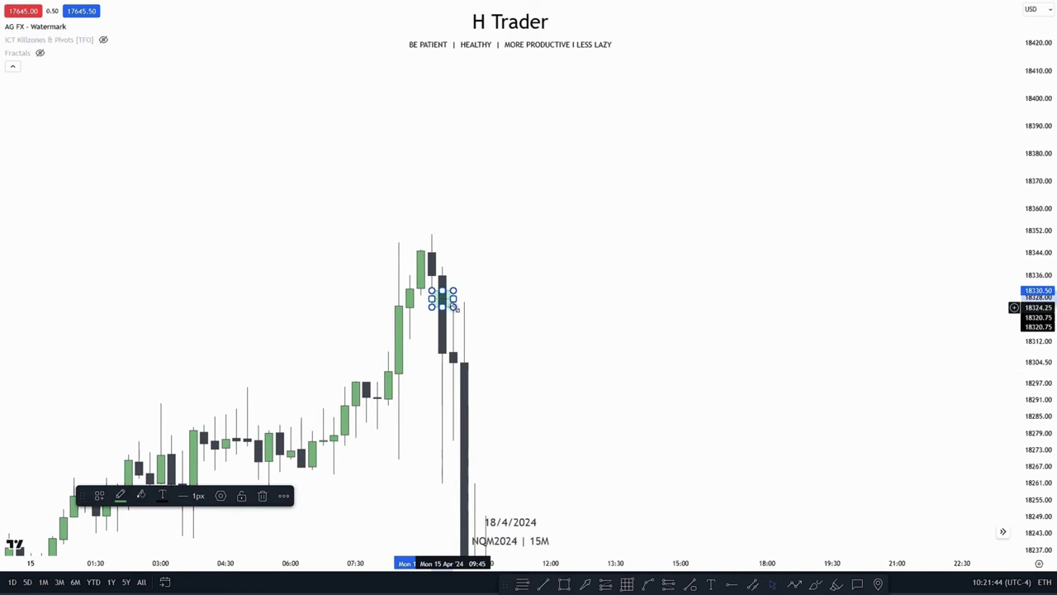
drag(453, 299, 594, 299)
drag(496, 366, 562, 341)
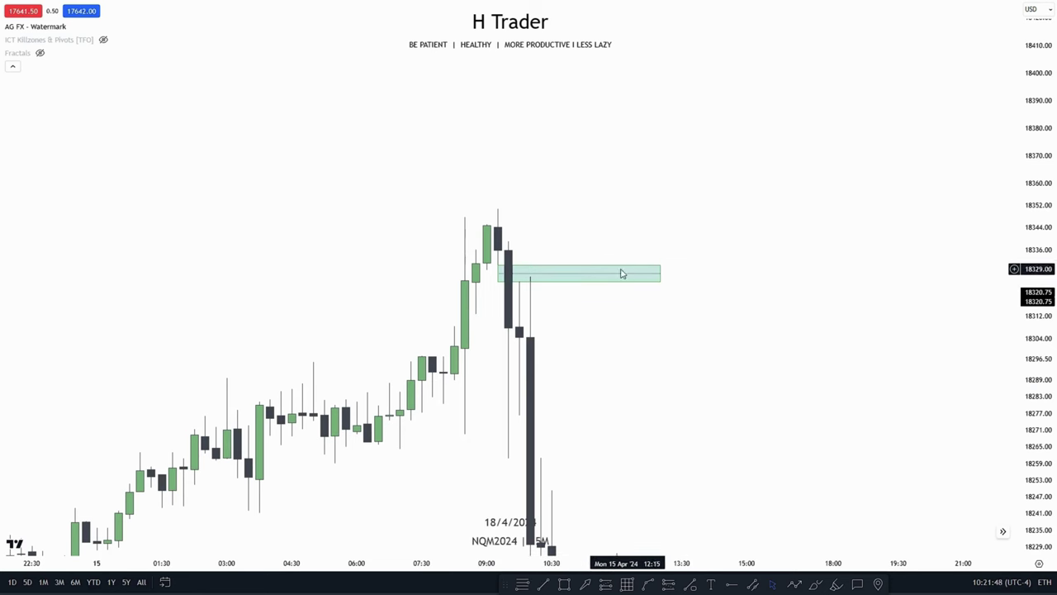
Step: Draw a horizontal trend line at 18241.25 from the 15 April 03:45 low to about 10:00
drag(1017, 347, 1017, 434)
scroll(854, 463, down, 2)
drag(669, 440, 546, 316)
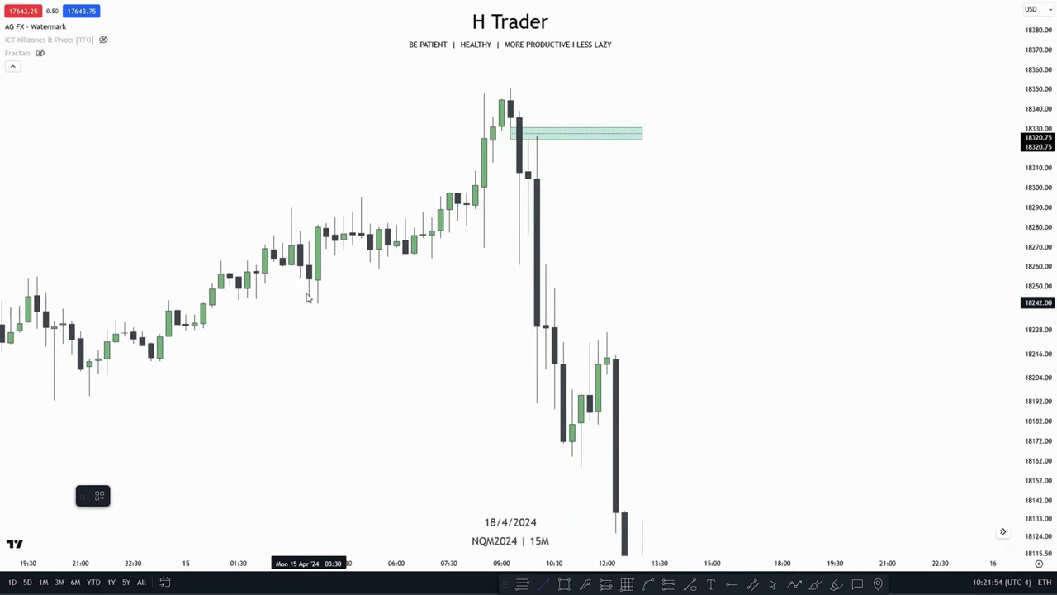
click(316, 303)
shift+click(536, 325)
drag(575, 218, 568, 203)
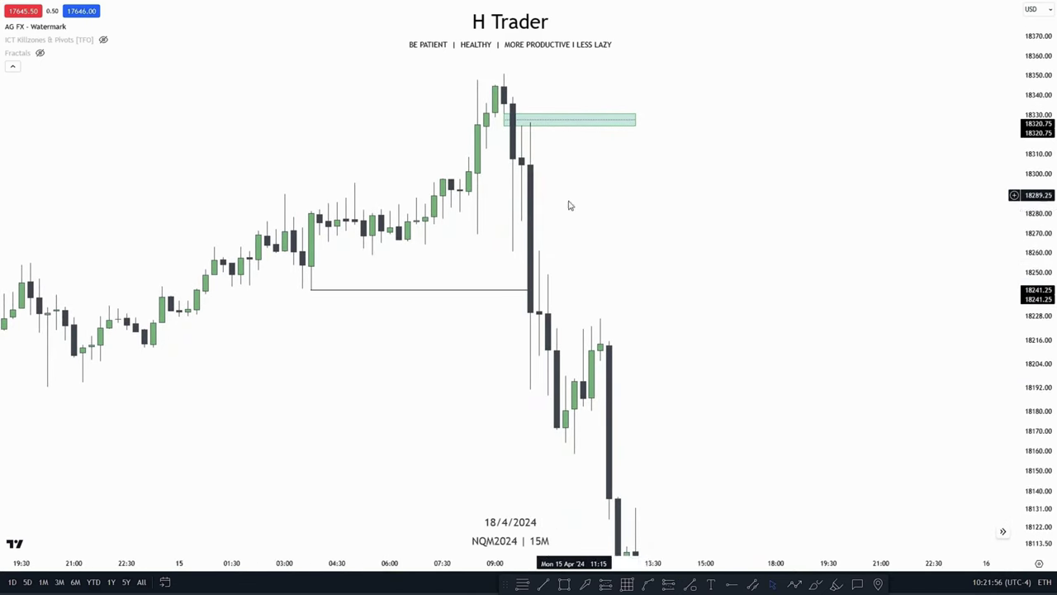
Step: Examine the sell-off beyond the 18241.25 line into 16 April, and the 15 April swing high and rectangle it started from
drag(773, 401, 463, 322)
drag(909, 255, 828, 379)
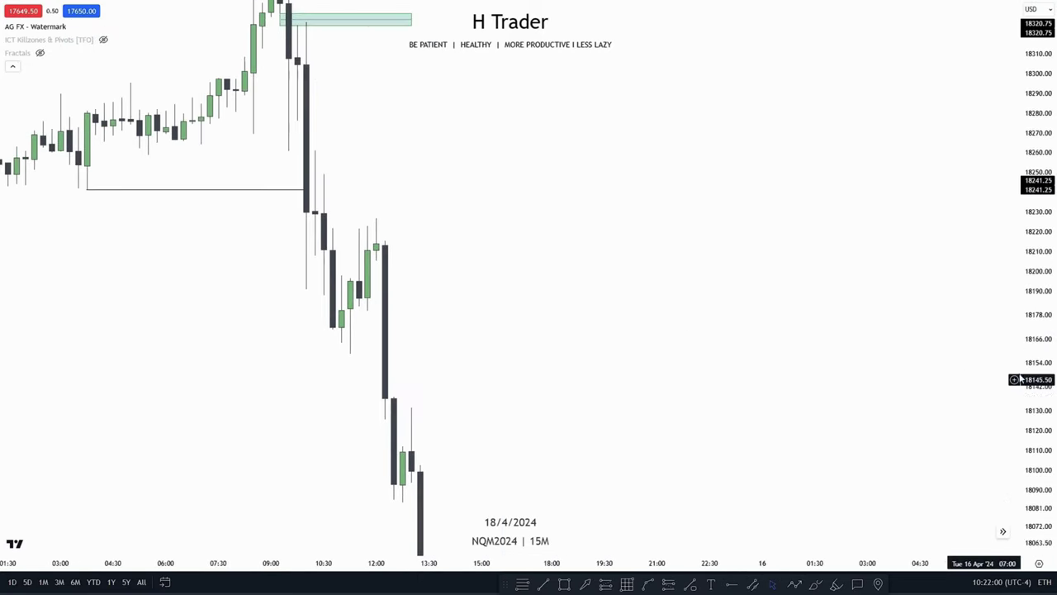
drag(1028, 378, 1028, 513)
scroll(810, 541, down, 2)
scroll(811, 548, down, 4)
drag(793, 548, 590, 384)
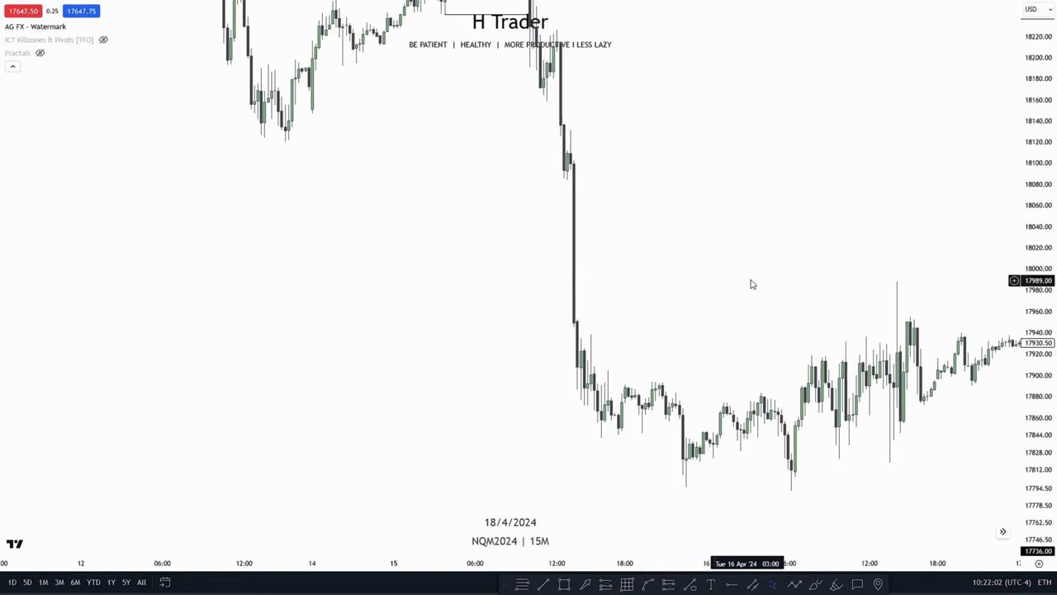
drag(753, 284, 872, 525)
drag(1049, 454, 1046, 240)
drag(848, 294, 942, 500)
scroll(902, 439, up, 4)
drag(1039, 439, 1040, 367)
scroll(869, 377, up, 5)
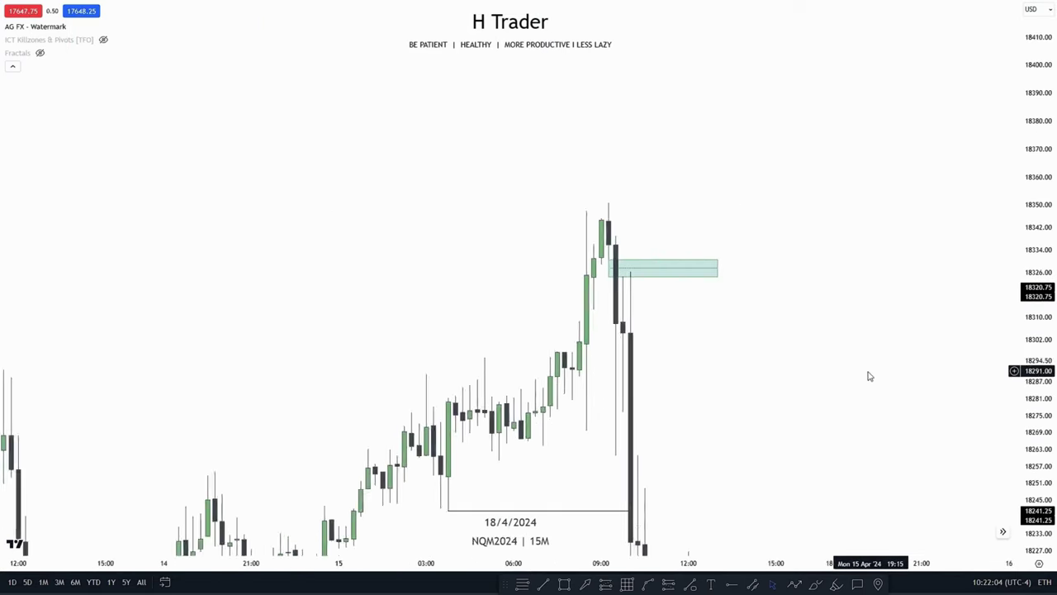
drag(764, 375, 944, 412)
scroll(647, 396, down, 1)
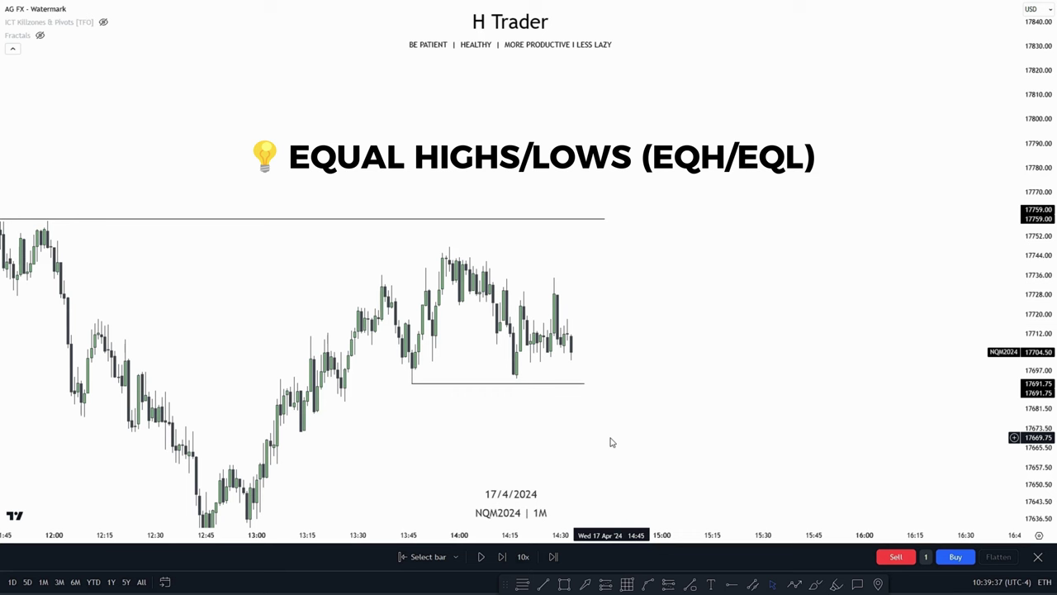
Step: Play the bar replay on the 17 April one-minute chart to about 14:37 and pause it
drag(610, 441, 646, 434)
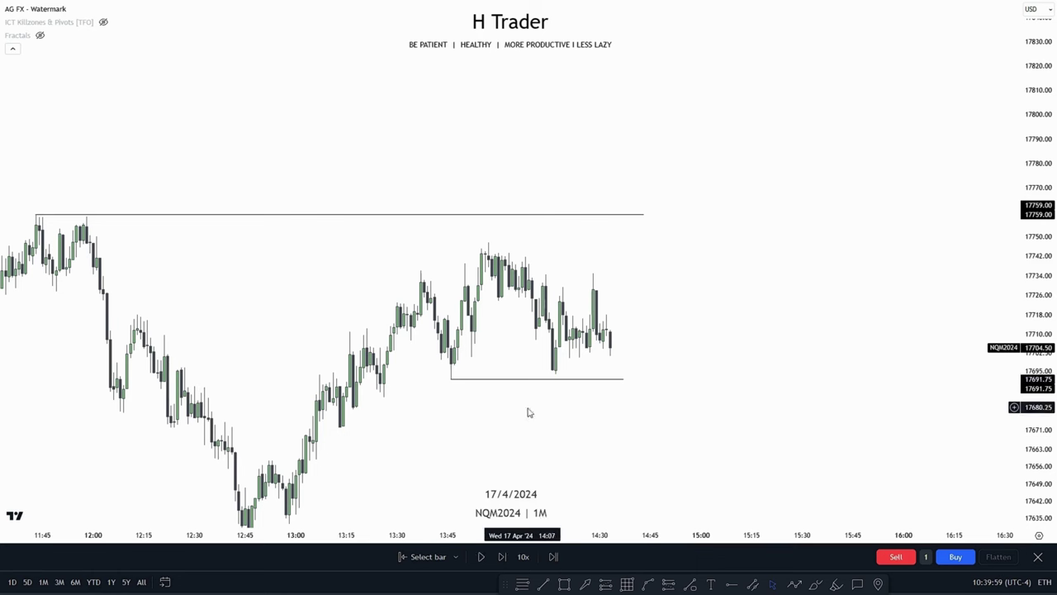
click(481, 557)
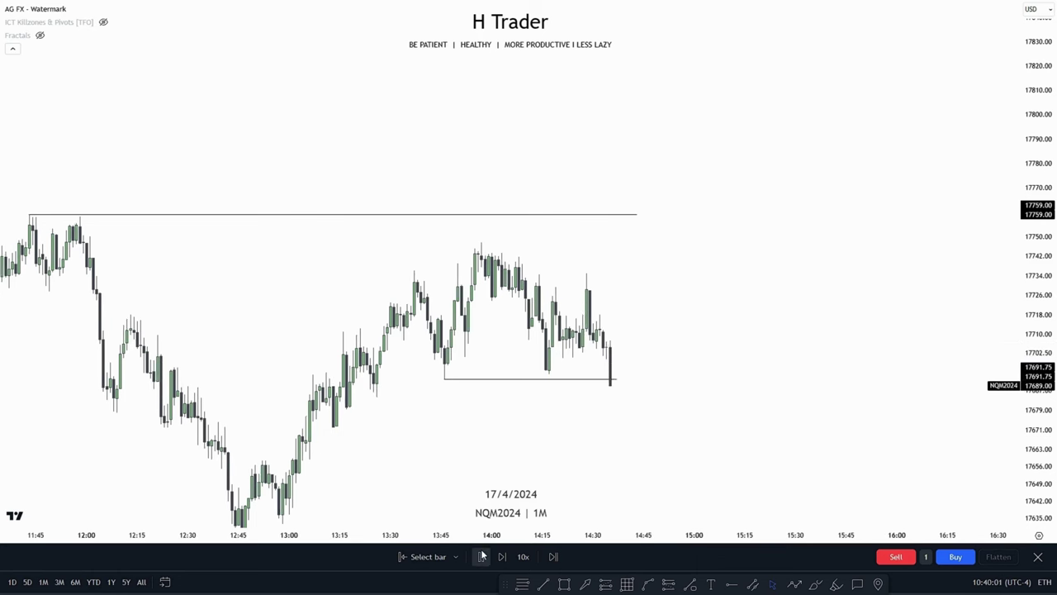
click(481, 556)
drag(608, 452, 606, 476)
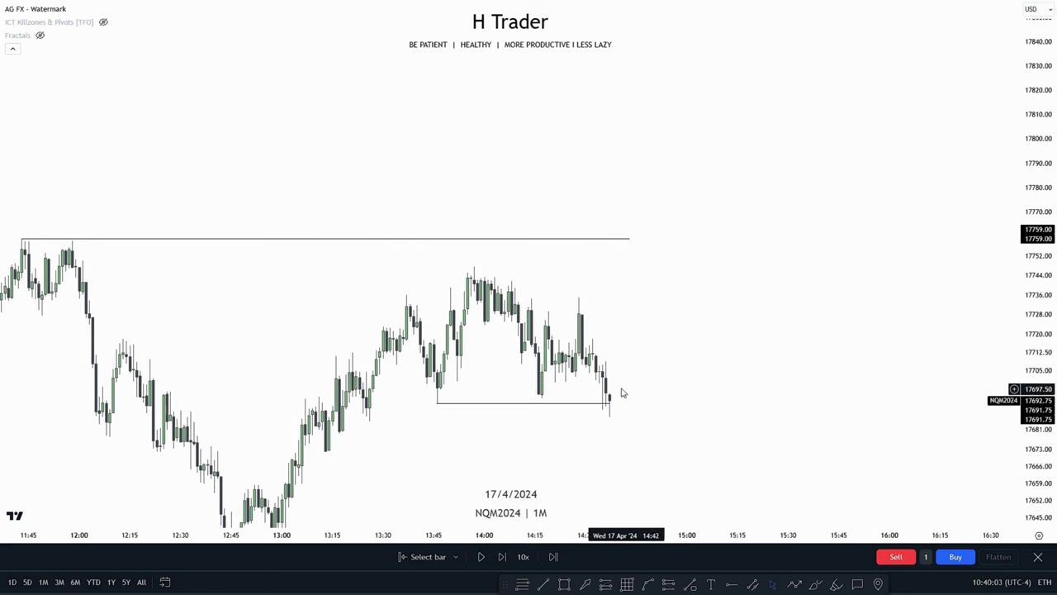
Step: Examine the equal lows at the 17691.75 line and the equal highs at the 17759.00 line
drag(483, 441, 512, 372)
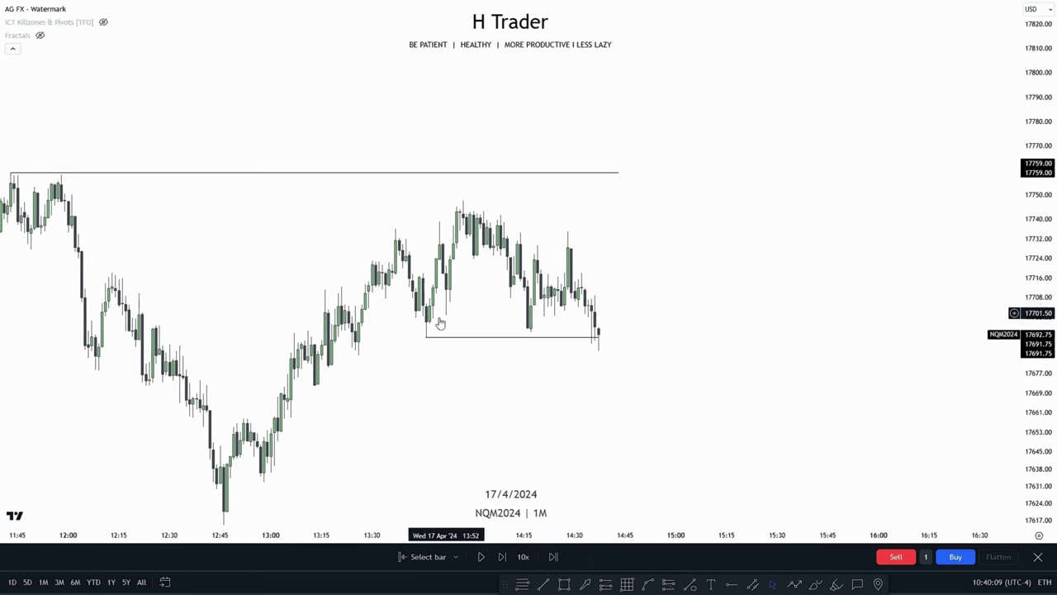
drag(535, 379, 537, 395)
drag(625, 391, 677, 439)
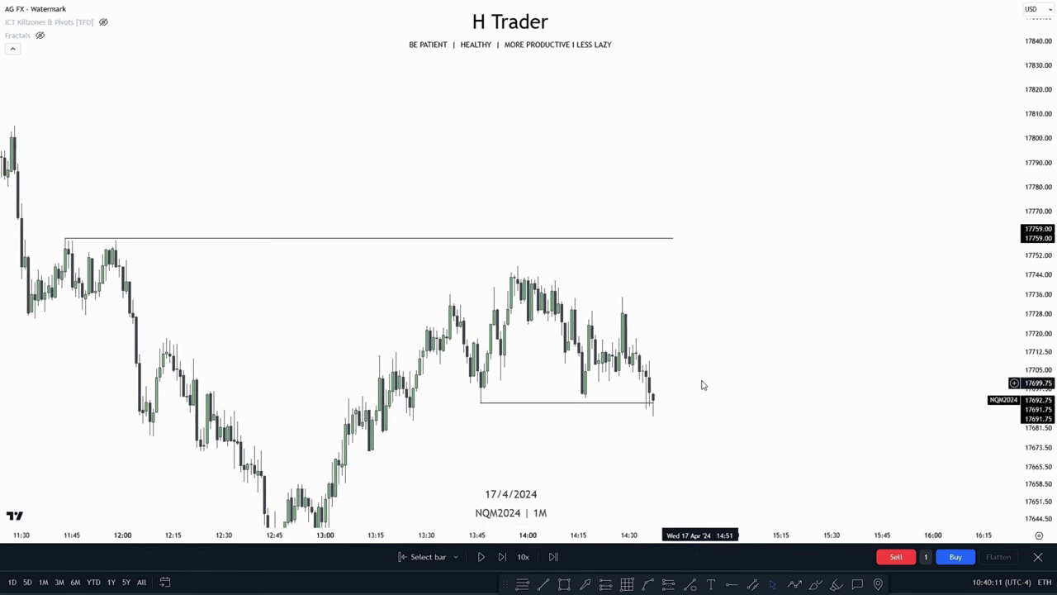
drag(727, 318, 795, 309)
drag(403, 326, 498, 328)
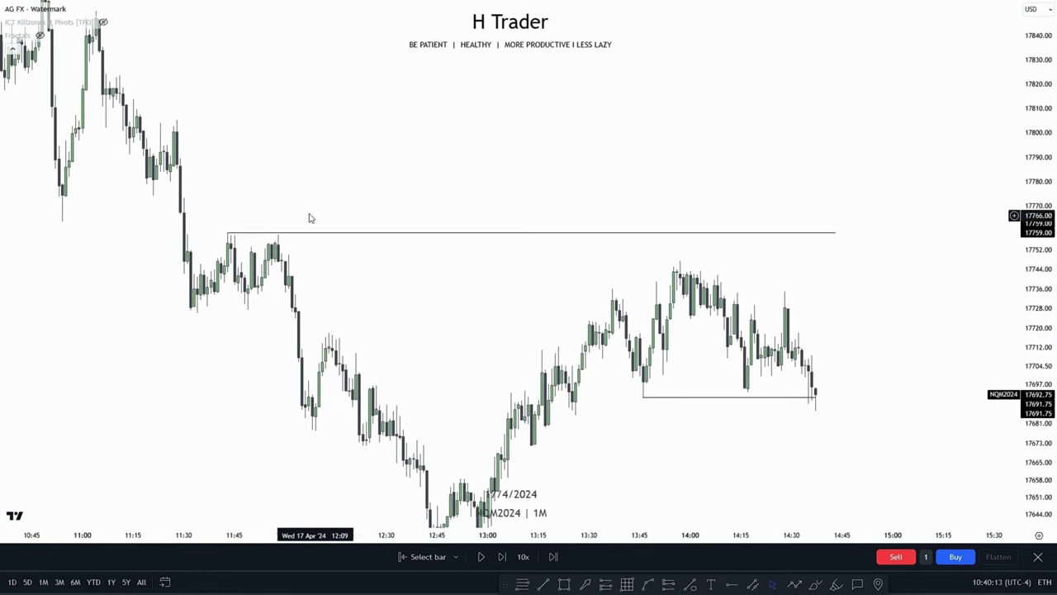
drag(427, 351, 410, 315)
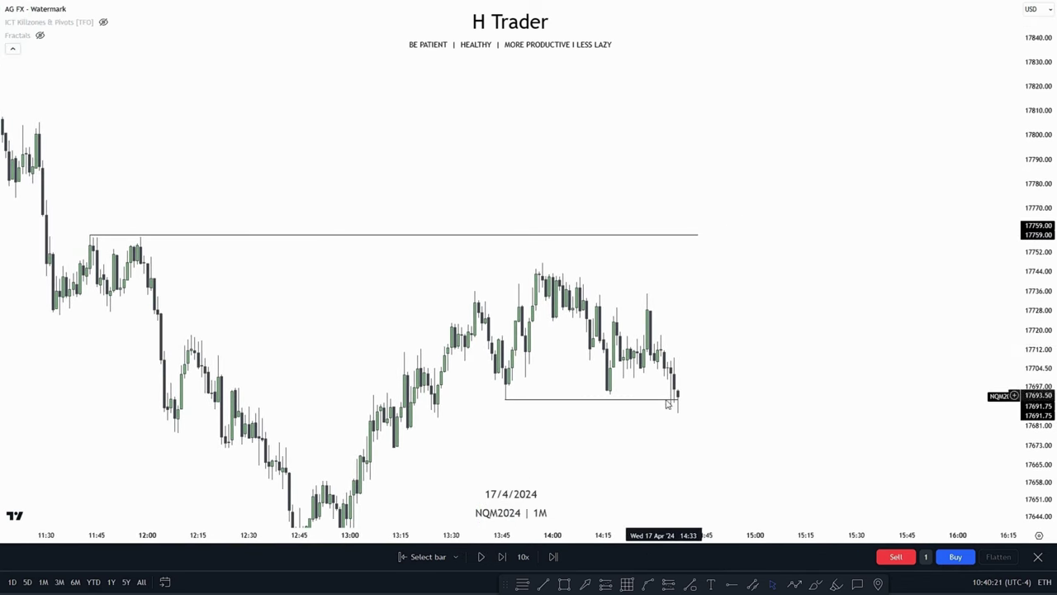
drag(628, 400, 559, 427)
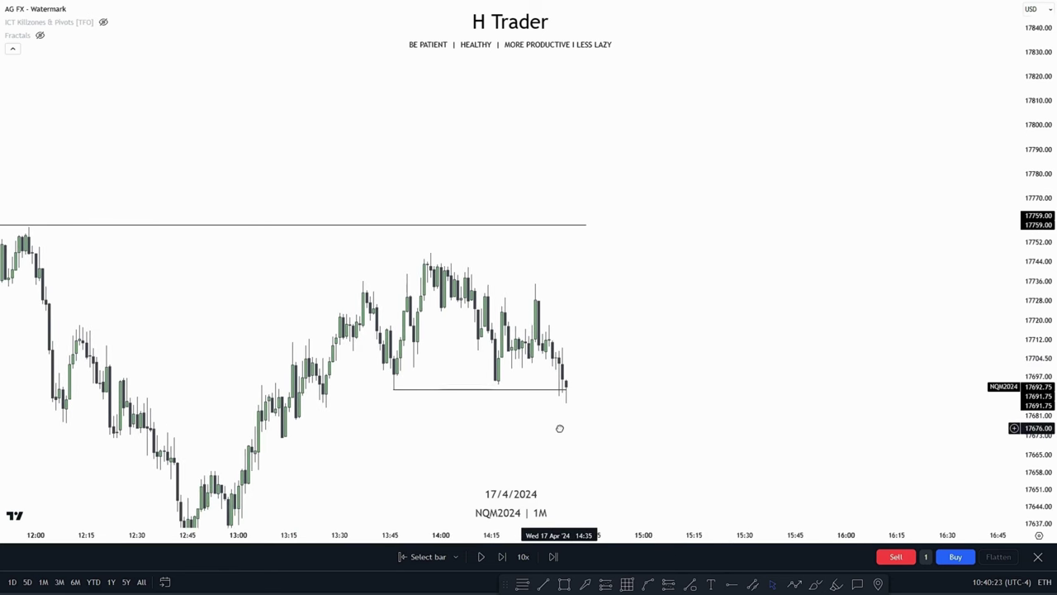
drag(642, 371, 725, 377)
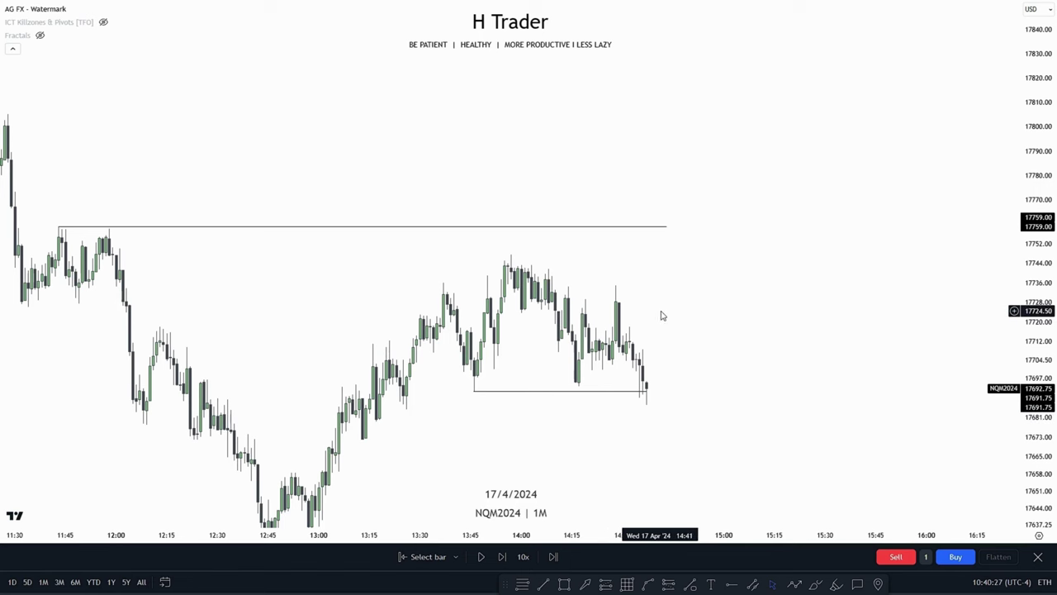
Step: Resume the bar replay to about 14:46, pause it, and continue it to about 14:57
click(482, 556)
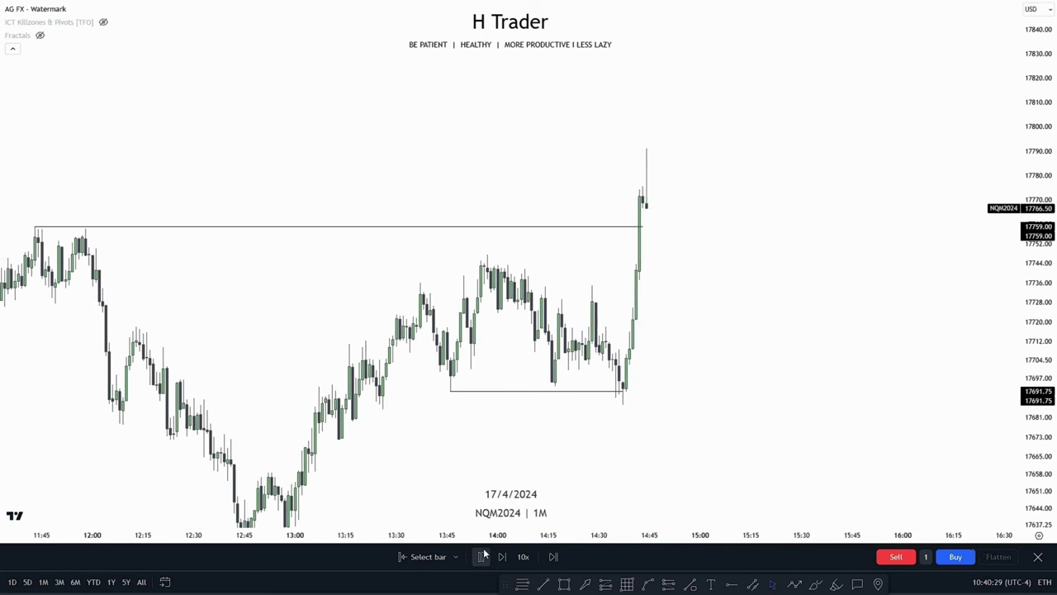
click(484, 554)
drag(671, 366, 761, 392)
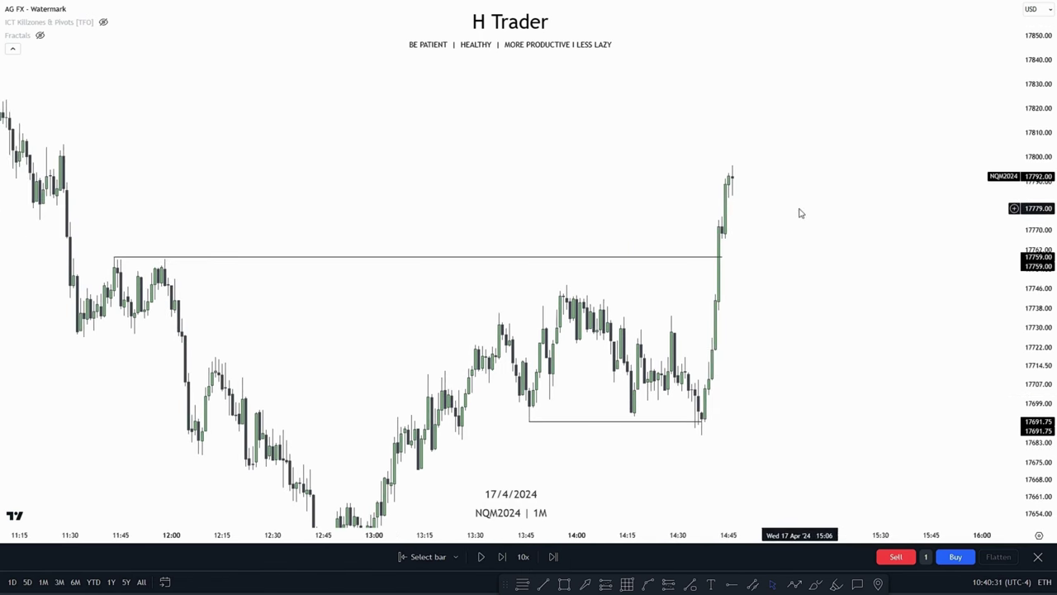
drag(757, 224, 670, 359)
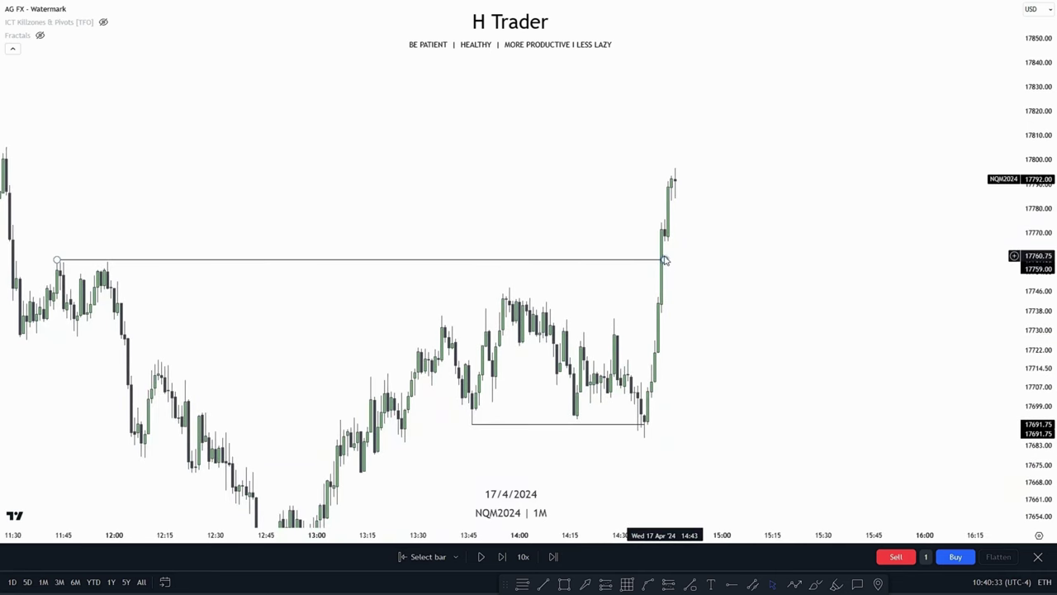
drag(715, 395, 755, 389)
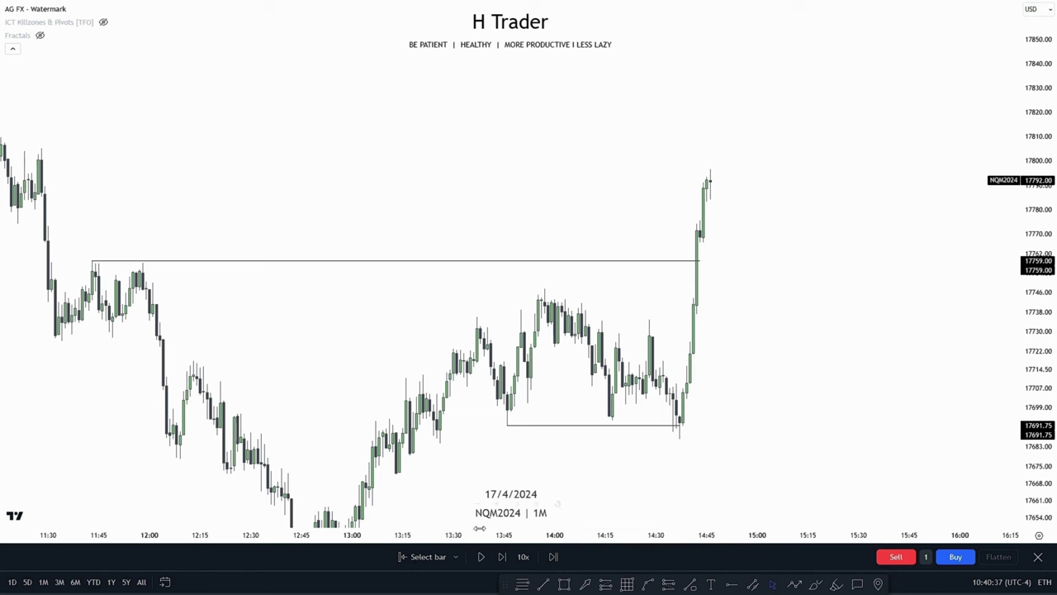
click(483, 557)
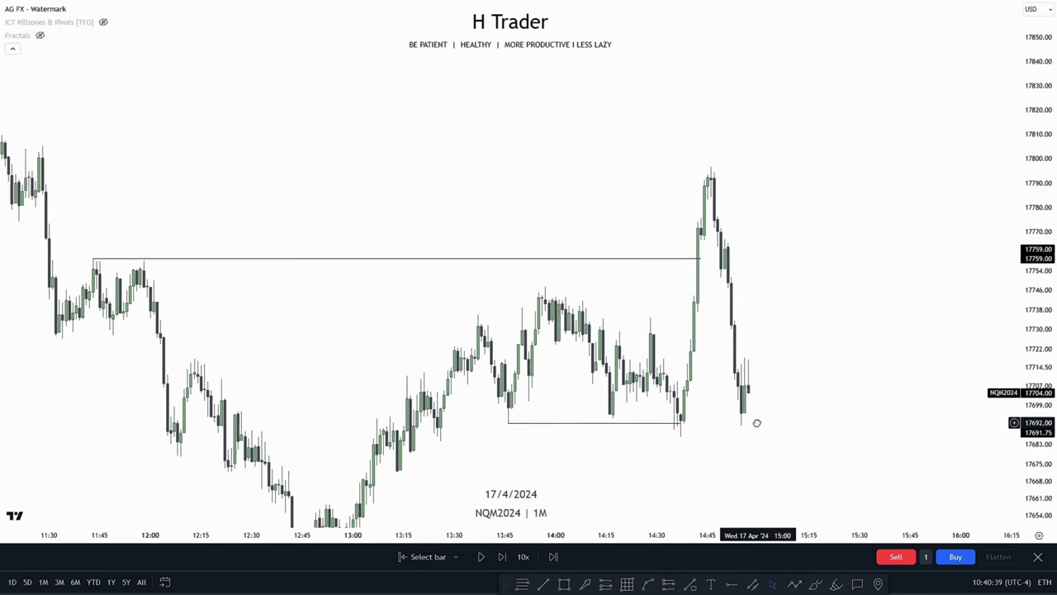
drag(759, 427, 797, 425)
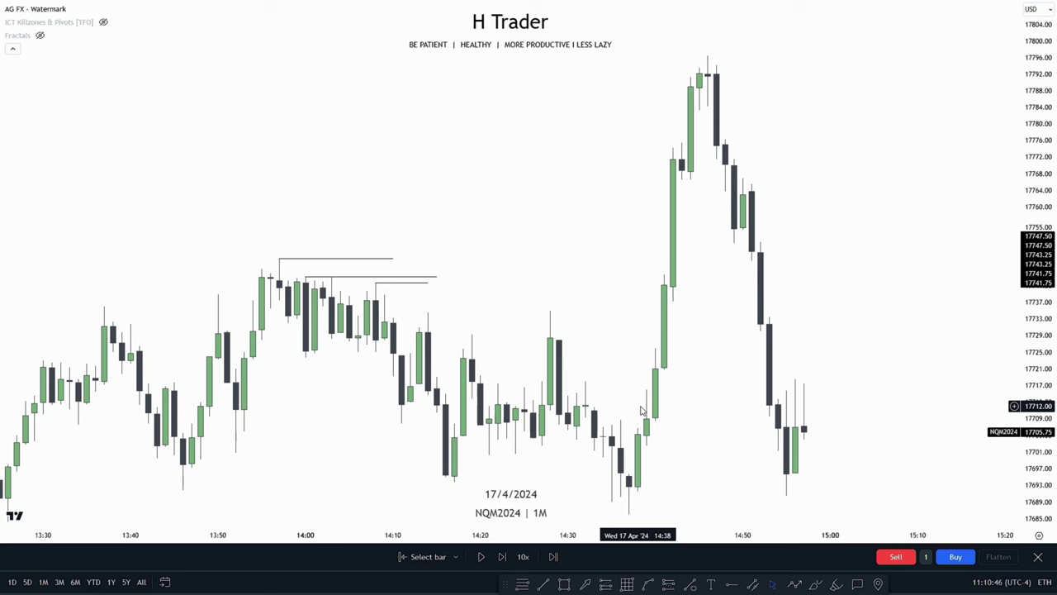
Step: Draw a descending trend line from the 13:57 high at 17747.50 to 17714.50 at 14:59, and delete it
click(545, 584)
click(279, 259)
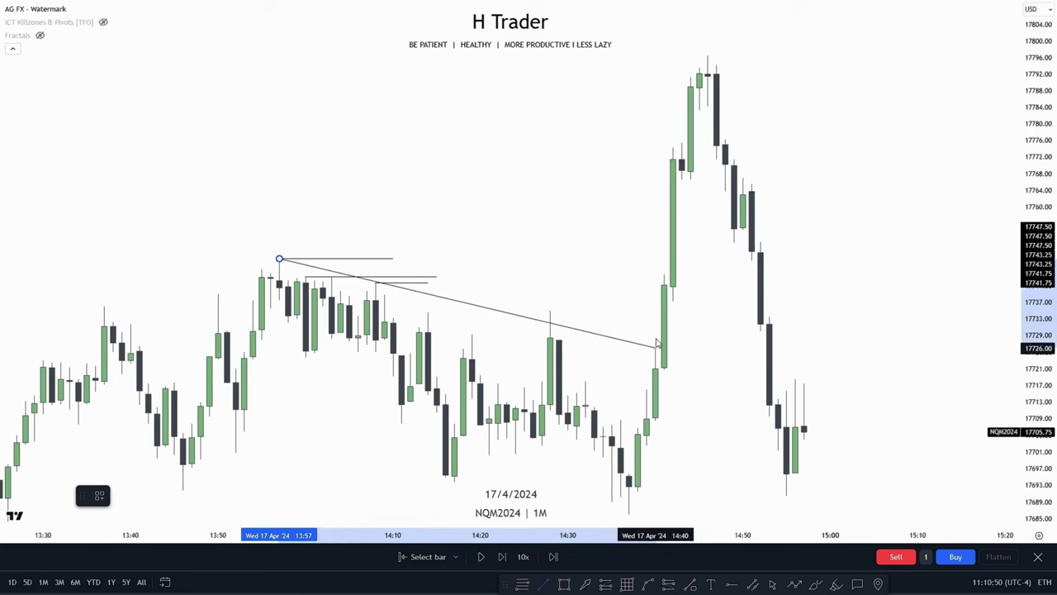
click(823, 398)
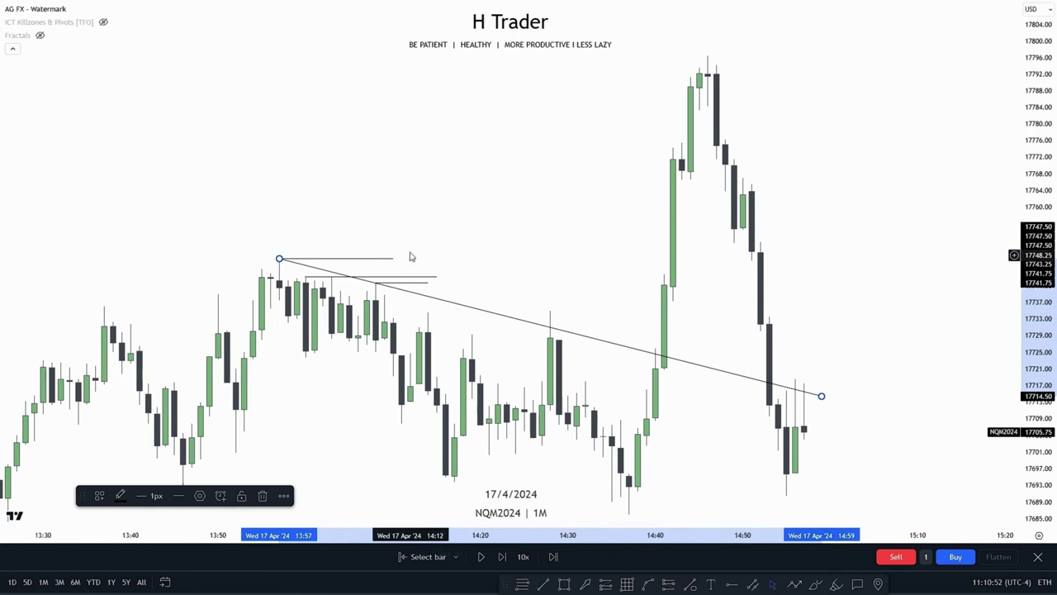
key(Delete)
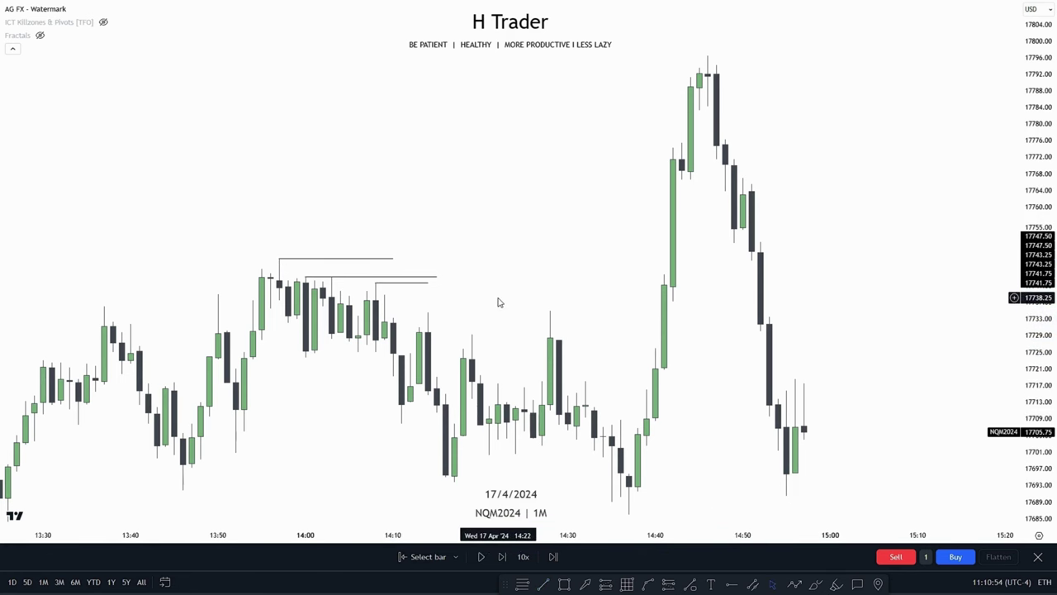
drag(490, 299, 474, 319)
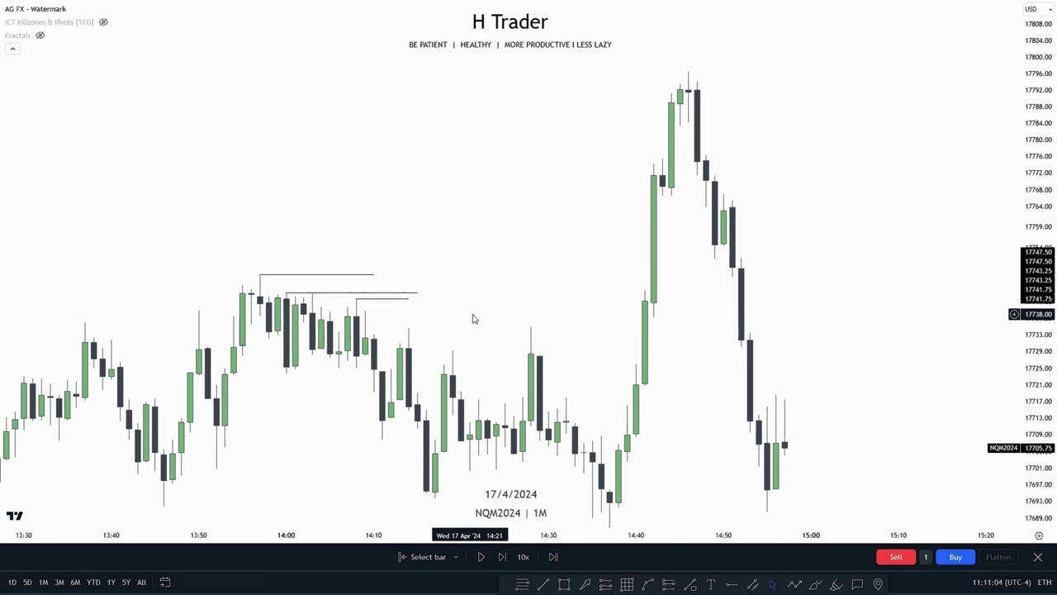
drag(473, 319, 441, 292)
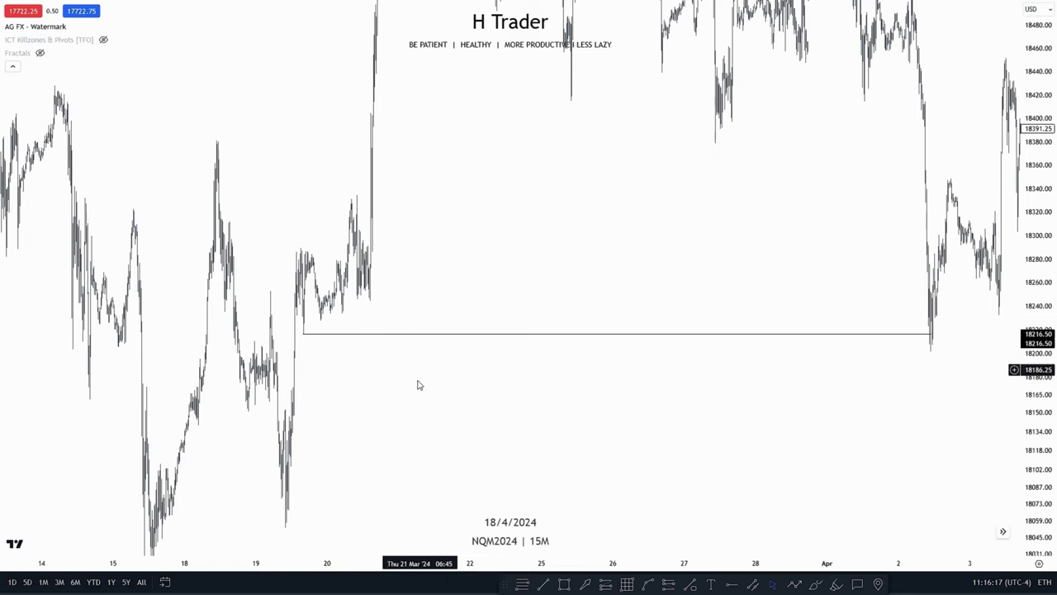
Step: Draw a rectangle from 18169.00 to 18235.25, starting at 19 March 11:30 and ending late on 21 March
drag(642, 454, 908, 454)
scroll(633, 437, up, 12)
drag(446, 444, 870, 434)
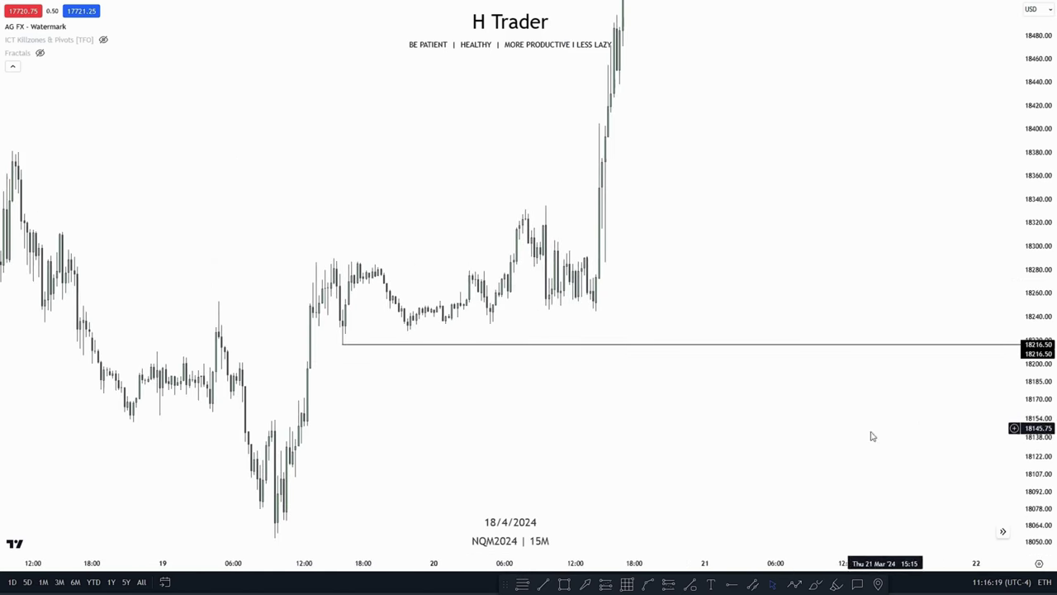
click(564, 584)
click(298, 401)
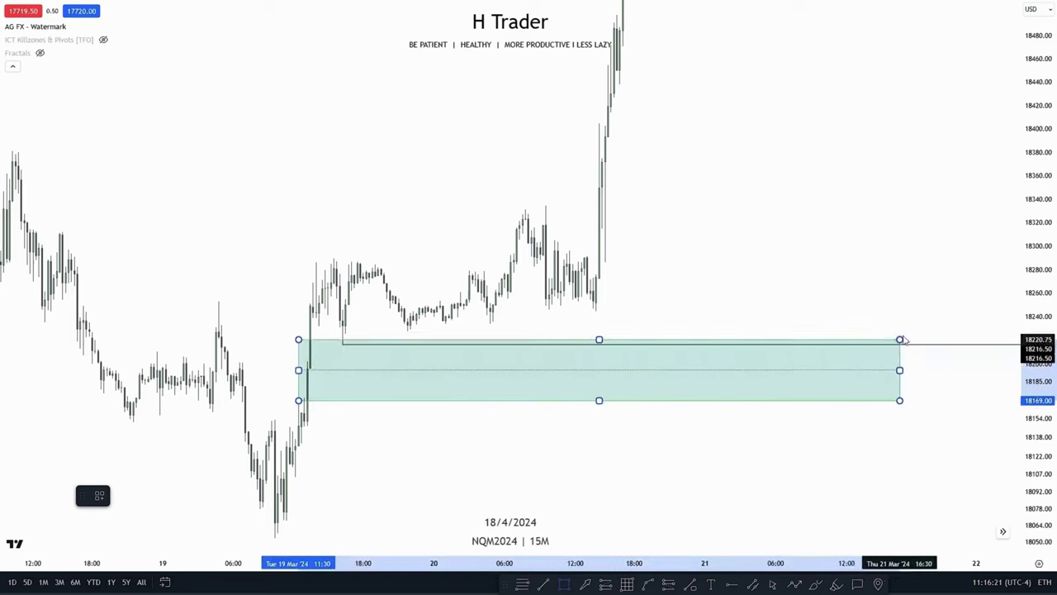
click(965, 322)
Step: Extend the rectangle to about 3 April 22:30, past the end of the 18216.50 line, and delete it
drag(760, 508, 700, 503)
scroll(701, 502, down, 5)
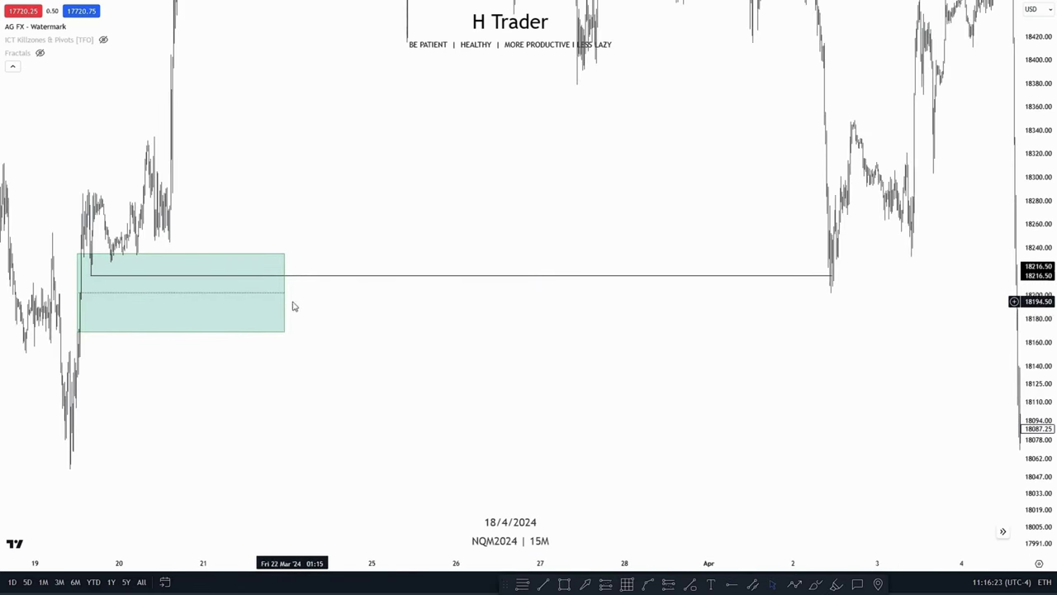
click(282, 294)
drag(283, 295, 956, 292)
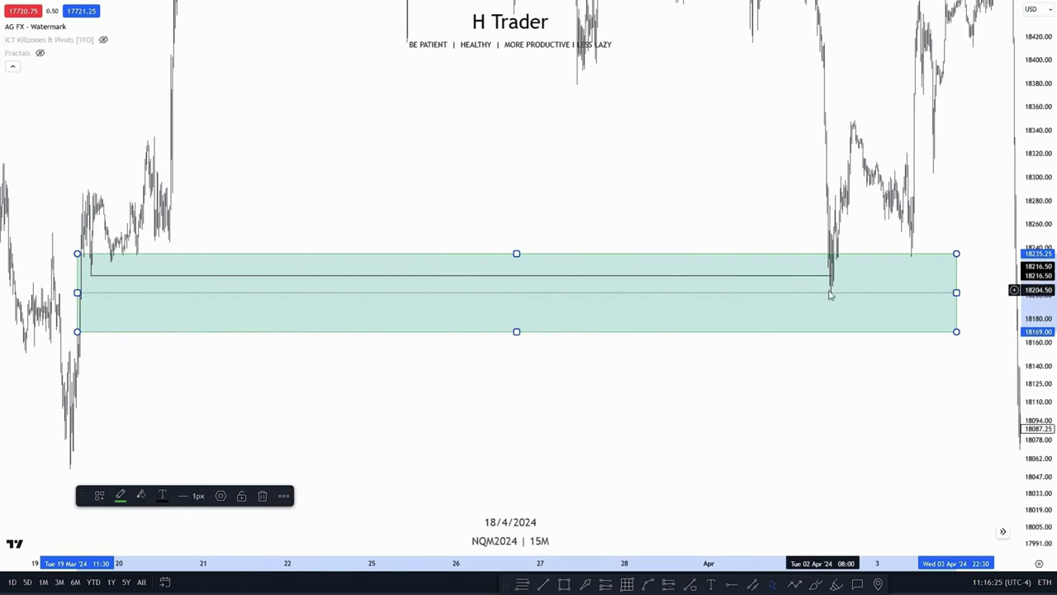
key(Delete)
Step: Examine the price action around the end of the 18216.50 line on 2 and 3 April
scroll(715, 427, up, 5)
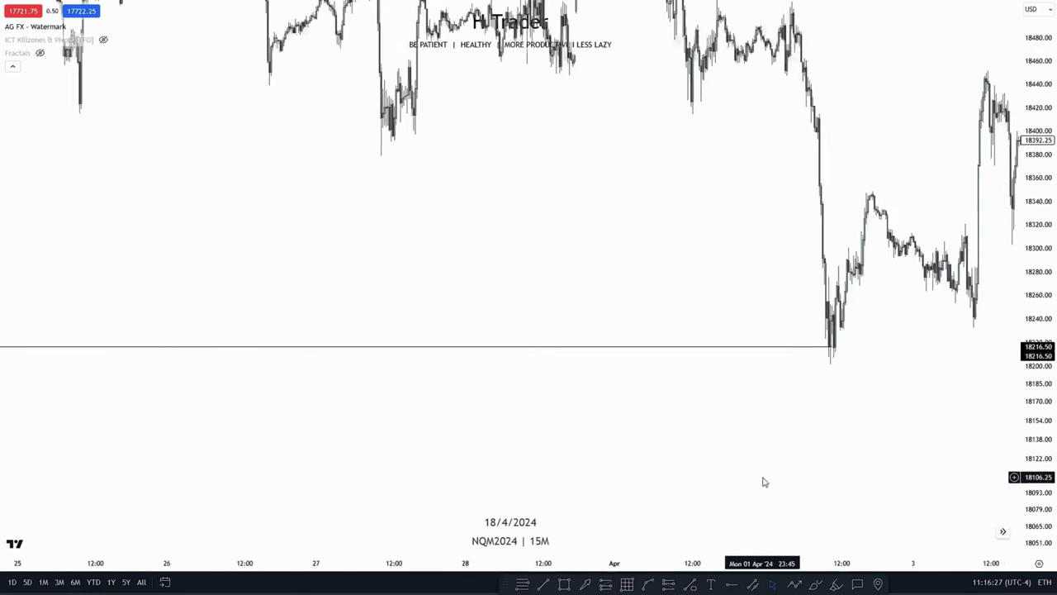
drag(1052, 386, 1050, 375)
scroll(779, 440, up, 3)
drag(1039, 413, 1038, 339)
scroll(638, 391, up, 3)
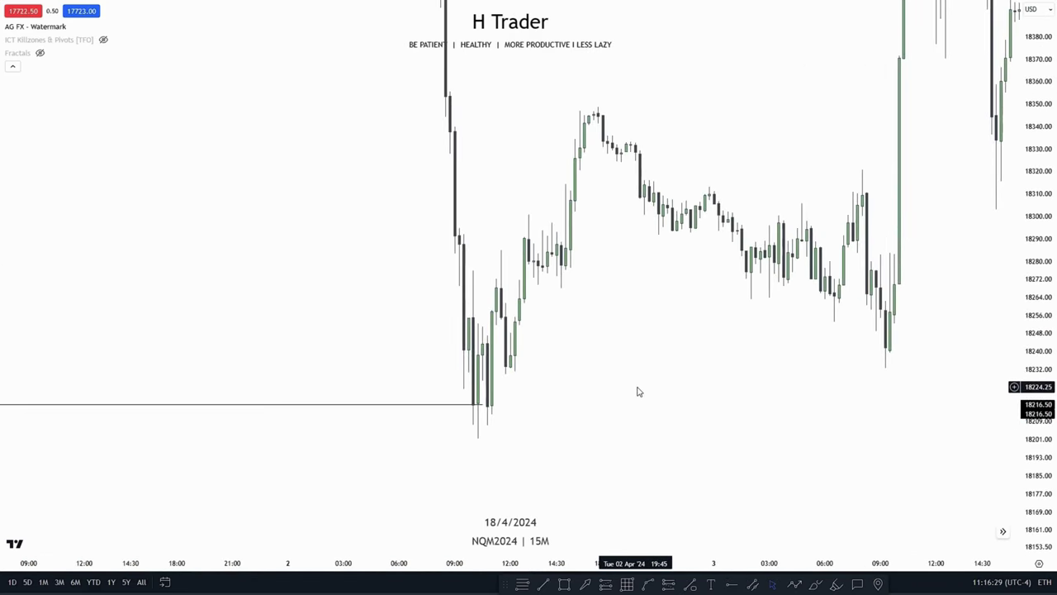
scroll(636, 369, up, 4)
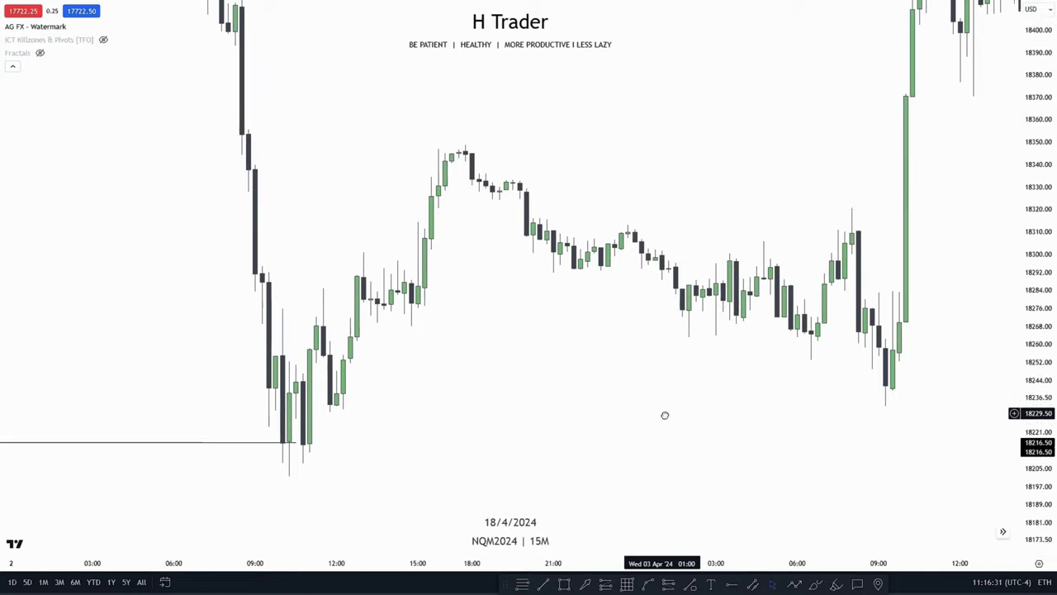
scroll(553, 446, down, 3)
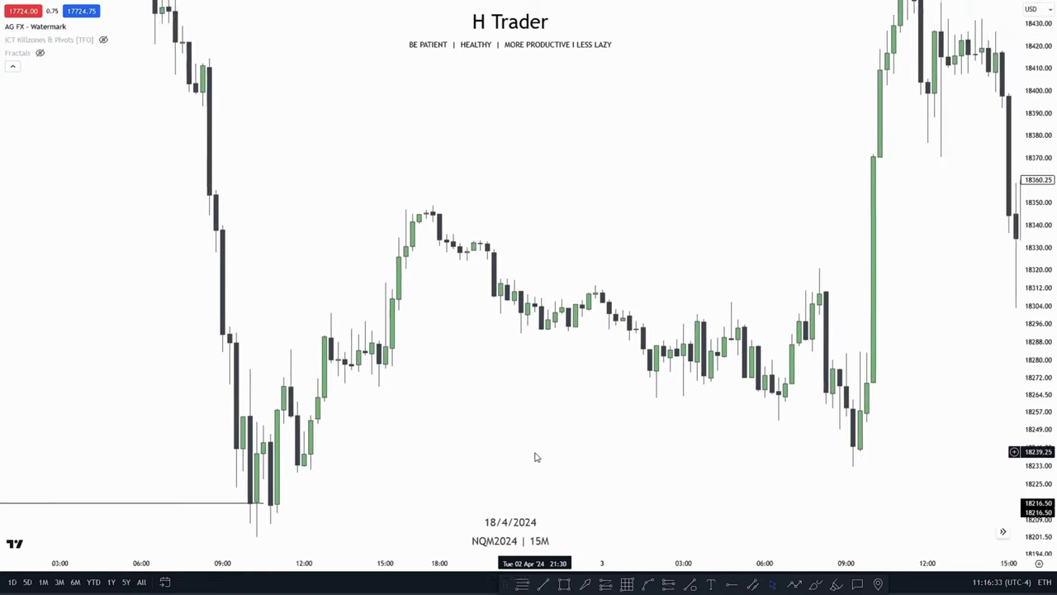
Step: Draw a short trend line beside the 2 April afternoon candles near 15:00, and delete it
click(542, 583)
click(386, 359)
drag(387, 360, 452, 368)
key(Delete)
Step: Examine the price action leading up to and beyond the 18514.25 line on 3 and 4 April
drag(602, 436, 489, 427)
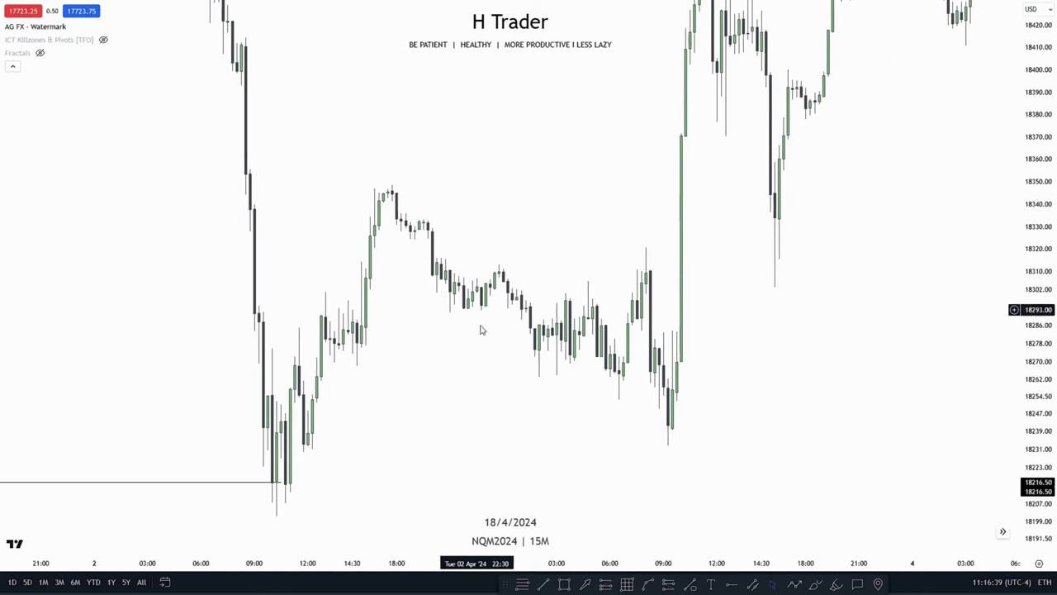
drag(602, 423, 495, 430)
scroll(735, 388, down, 4)
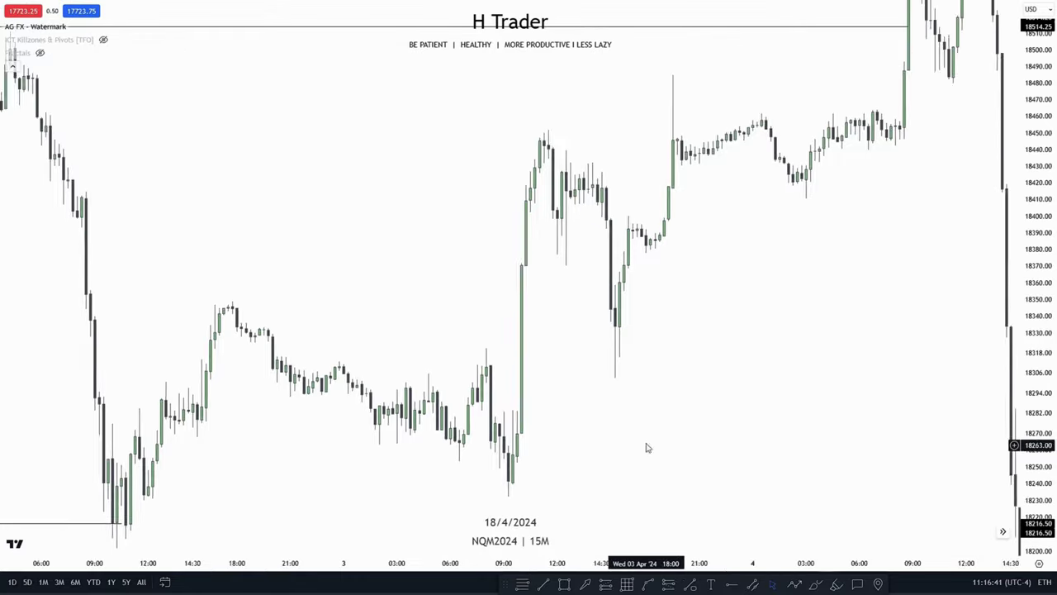
drag(584, 308, 474, 345)
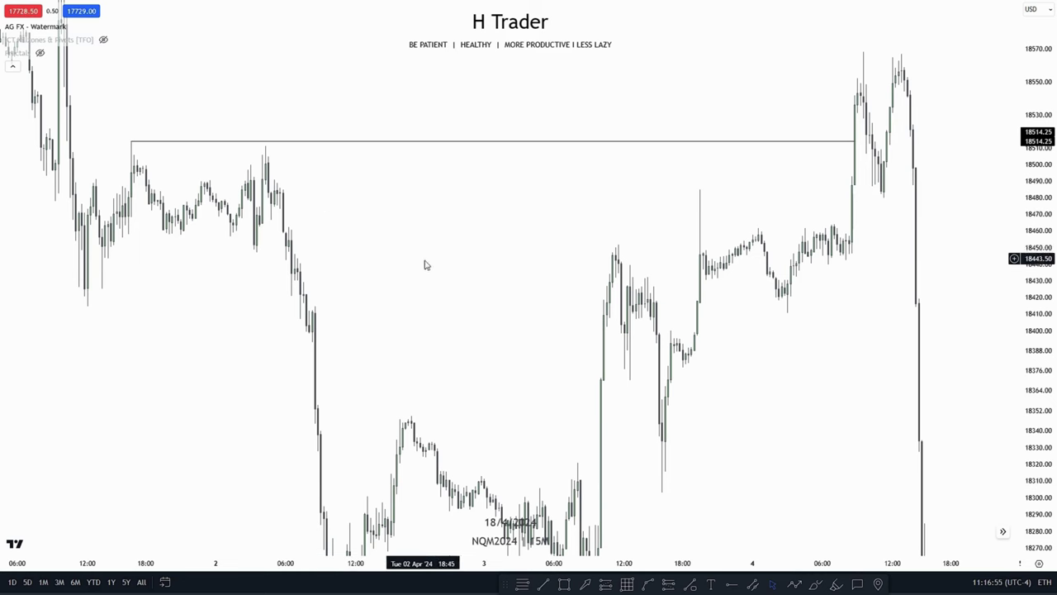
scroll(424, 264, up, 3)
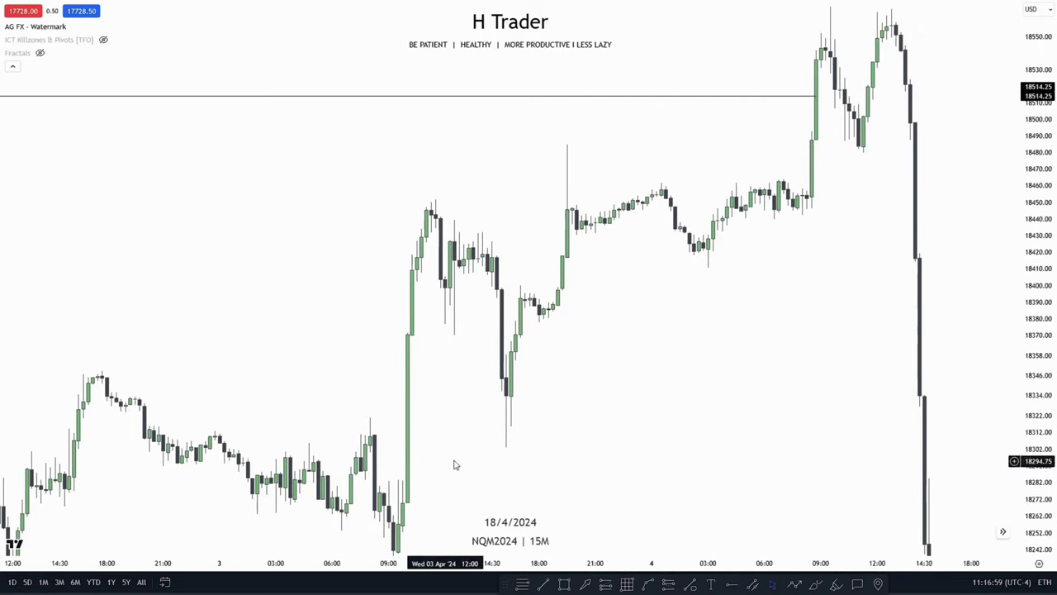
drag(733, 327, 684, 396)
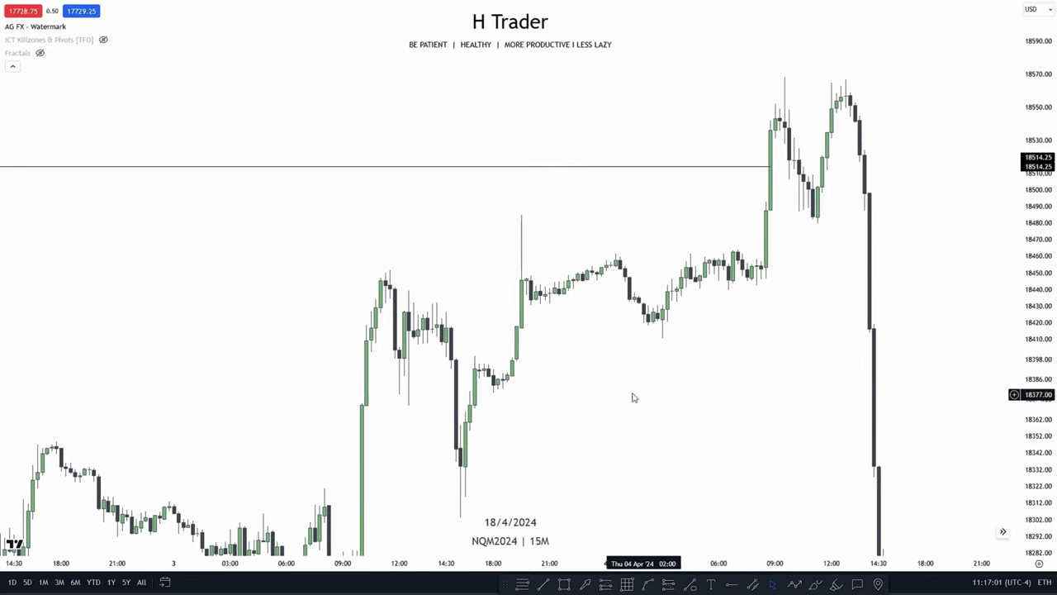
drag(741, 330, 683, 405)
scroll(833, 333, down, 5)
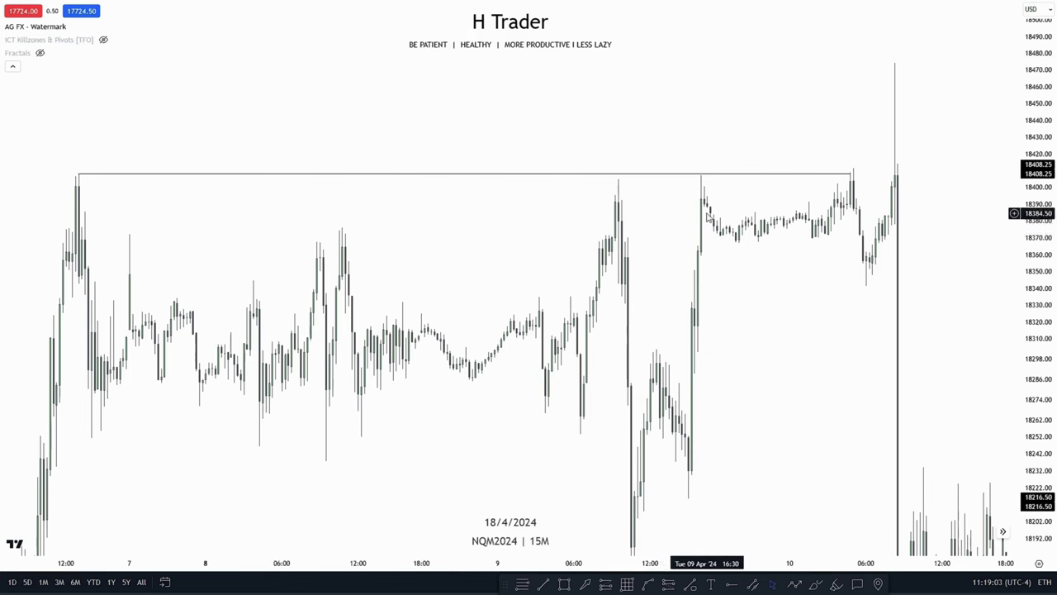
Step: Mark the consolidation below the 18408.25 line with a rectangle from 18365.25 to 18388.50, spanning 9 April 15:45 to 10 April 04:45
drag(727, 272, 685, 276)
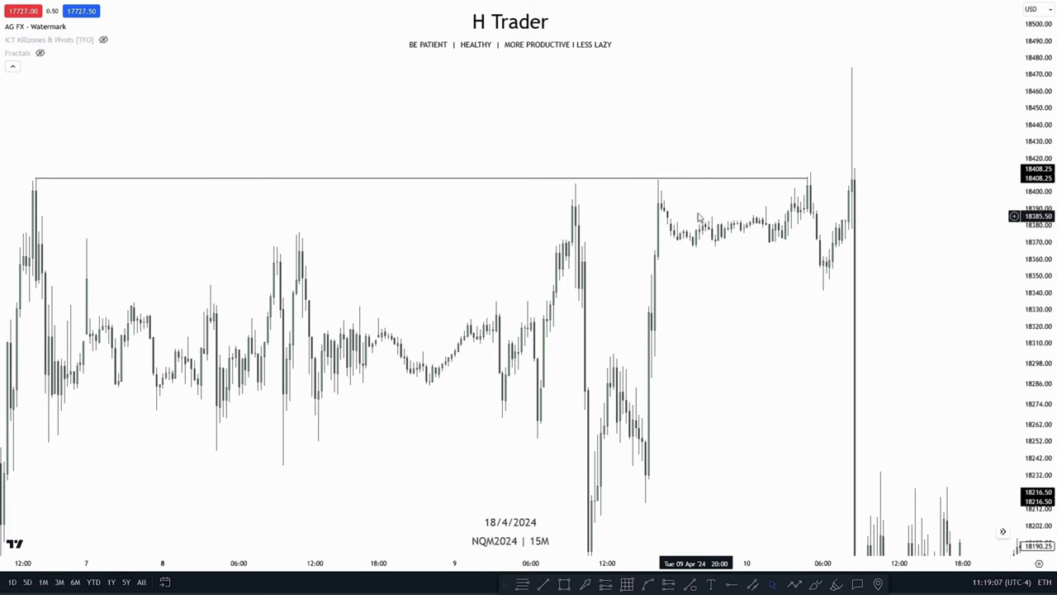
scroll(691, 260, right, 10)
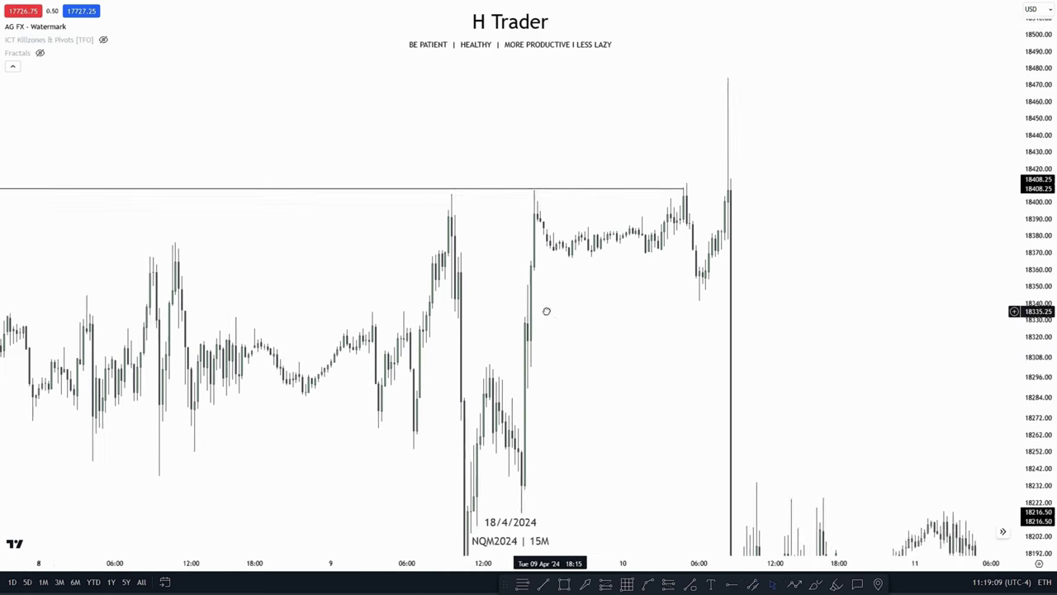
click(564, 584)
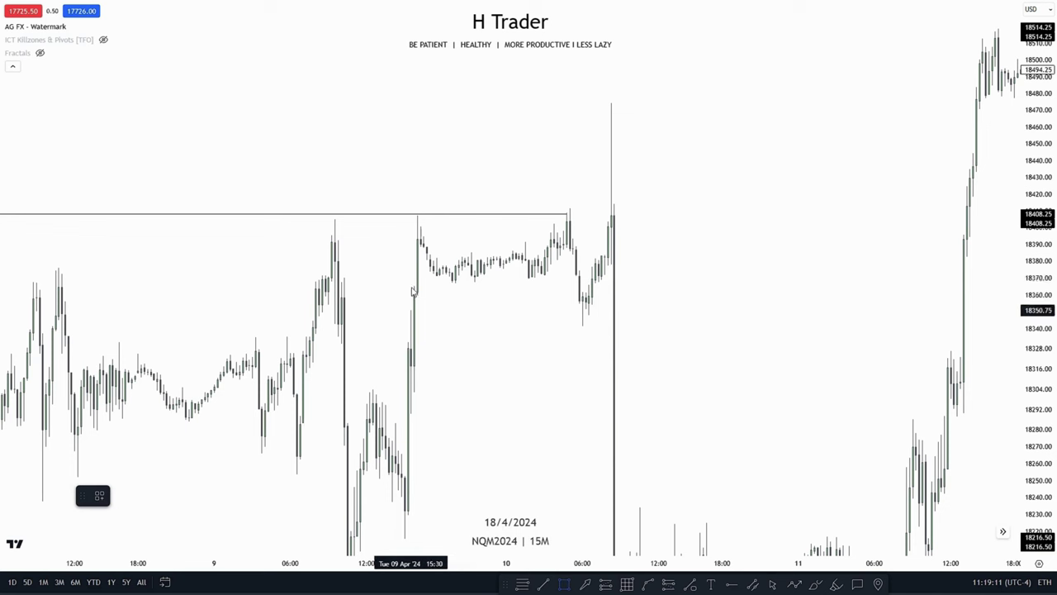
click(420, 247)
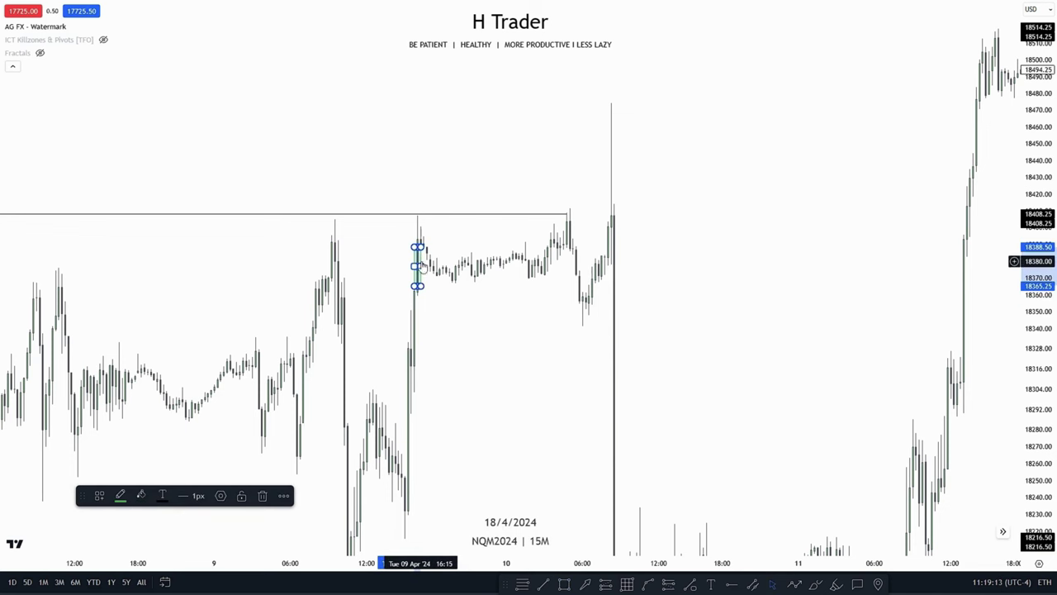
click(426, 263)
drag(420, 266, 567, 276)
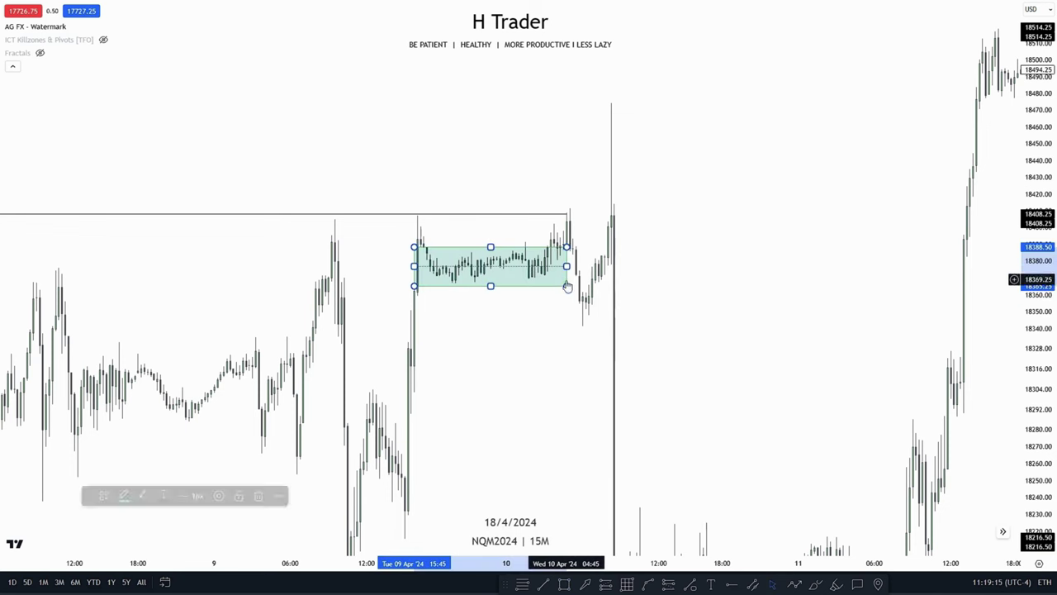
drag(553, 341, 593, 366)
scroll(552, 275, down, 3)
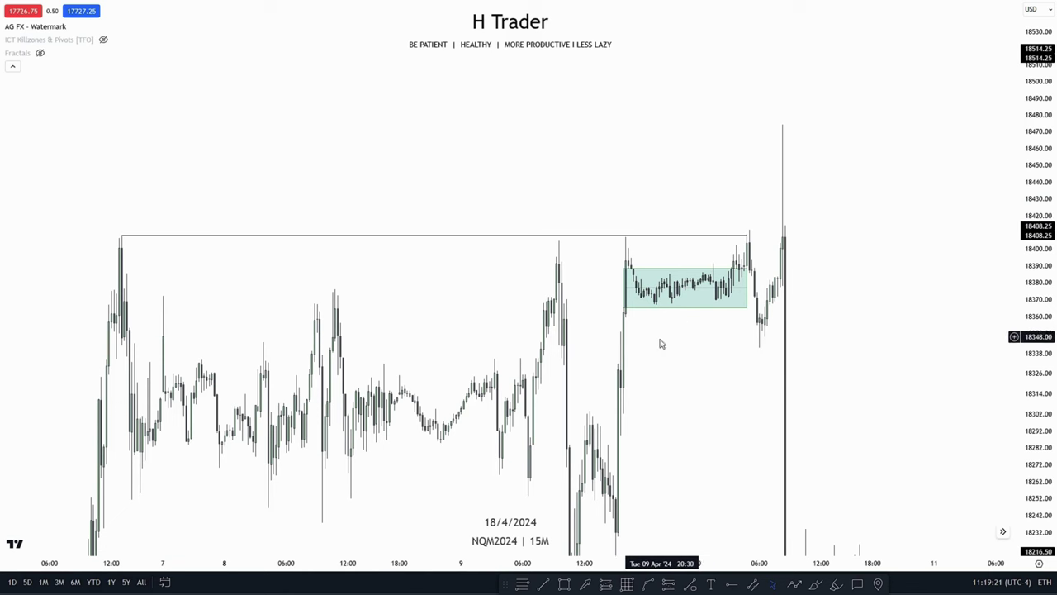
scroll(658, 342, up, 2)
click(615, 306)
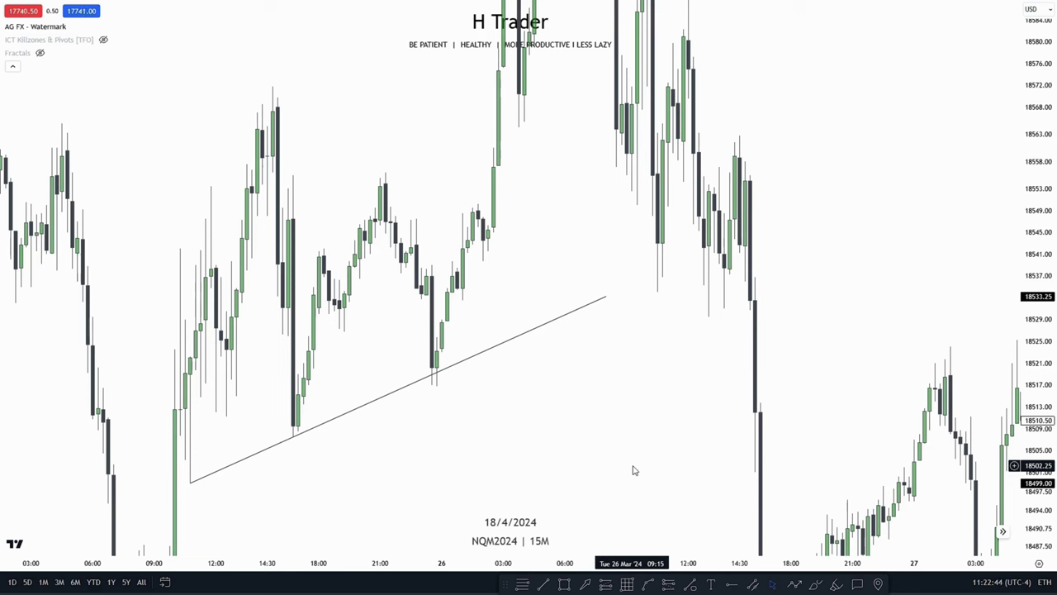
Step: Examine the ascending trend line from 18499.00 to 18533.25 beneath the 25 and 26 March lows
drag(581, 441, 602, 426)
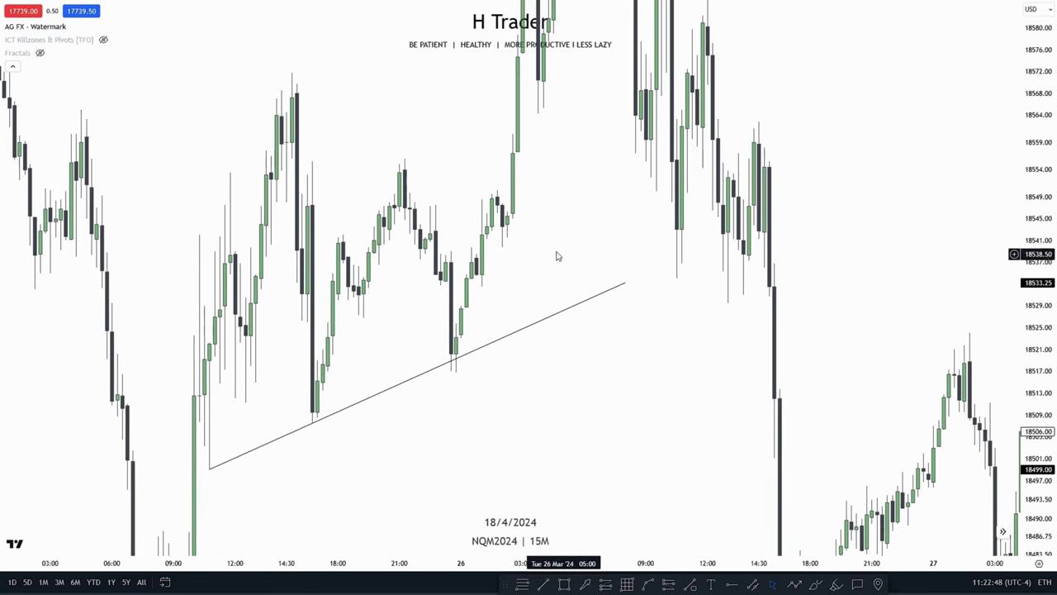
scroll(556, 408, left, 1)
scroll(545, 407, left, 1)
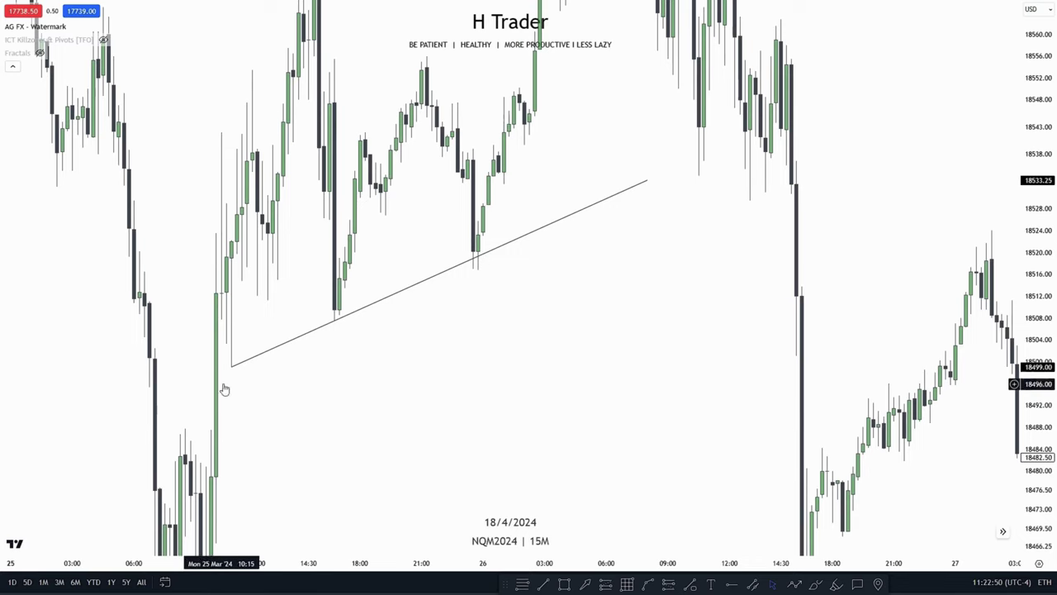
scroll(628, 405, right, 2)
scroll(633, 456, left, 4)
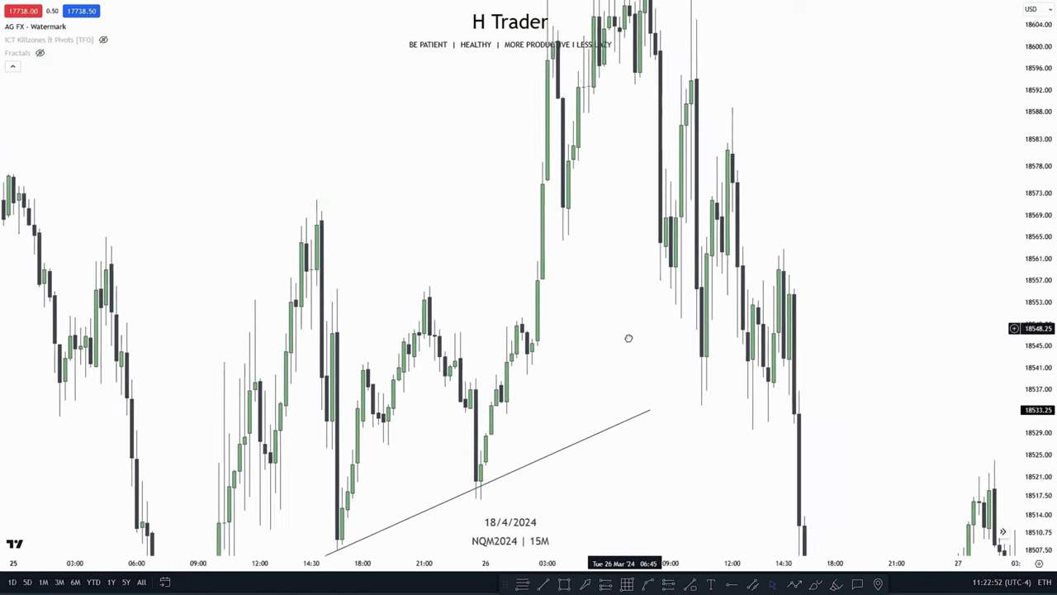
scroll(722, 388, left, 1)
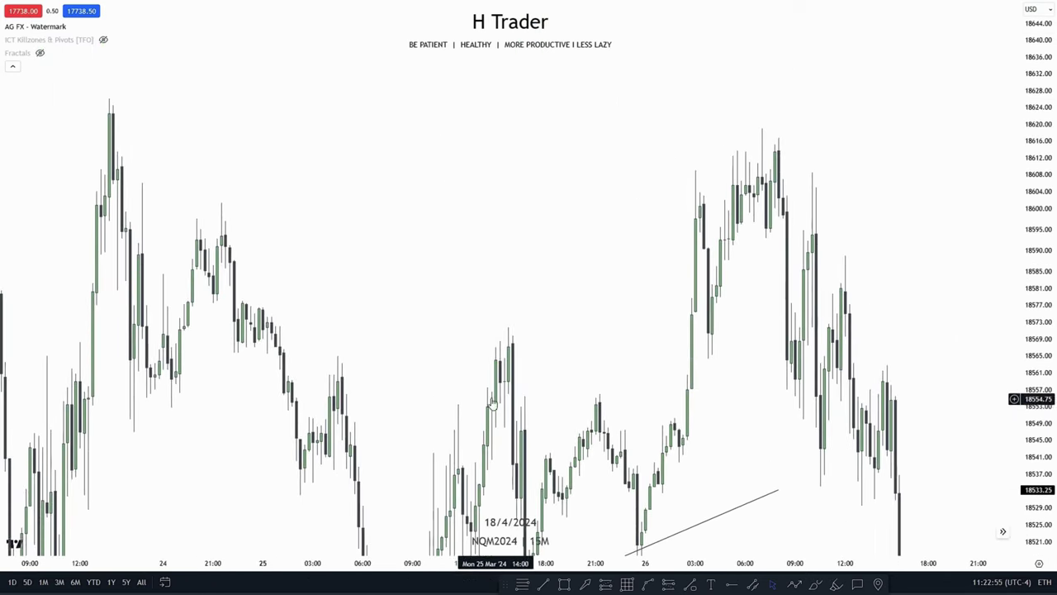
Step: Draw a nearly horizontal line at about 18606 from the late 22 March high to 26 March near 07:00, and delete it
click(545, 584)
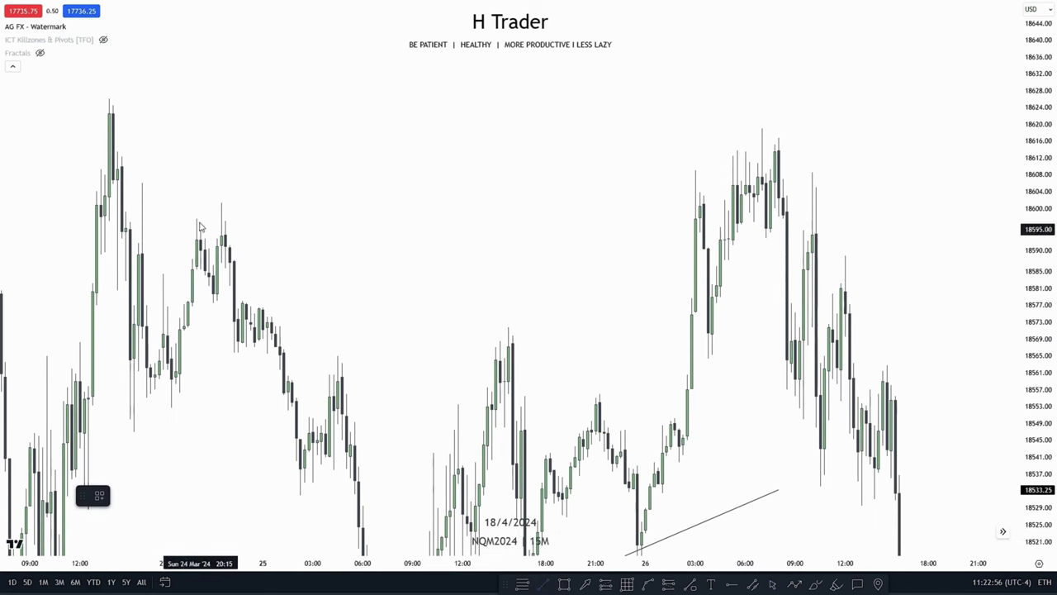
click(142, 185)
click(762, 183)
drag(505, 278, 548, 248)
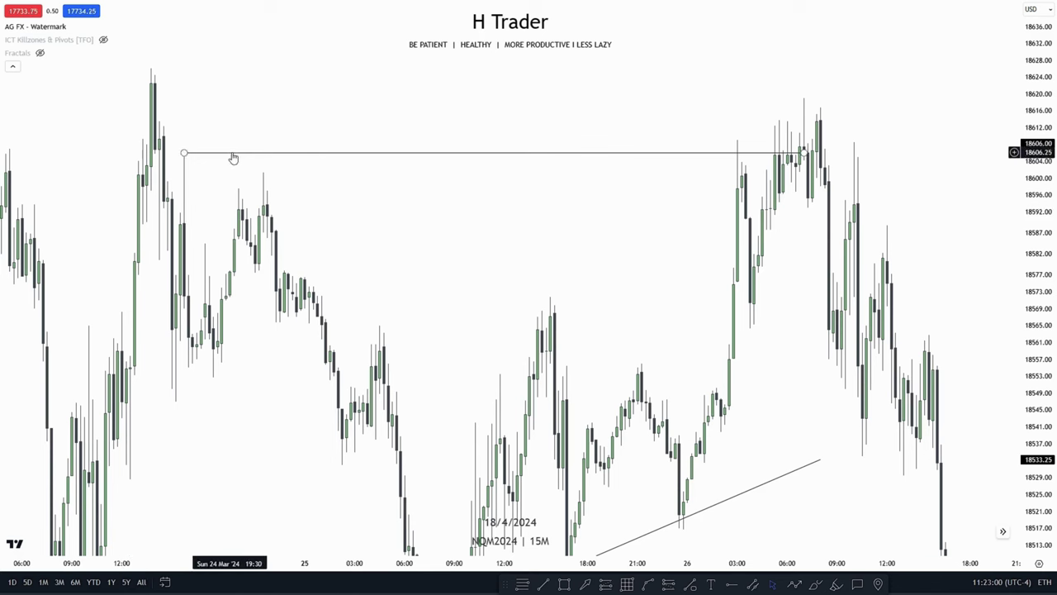
key(Delete)
Step: Draw a rectangle from 18597.50 to 18577.50 starting at 26 March 08:15, extend it to about 20:00, and delete it
drag(527, 295, 465, 290)
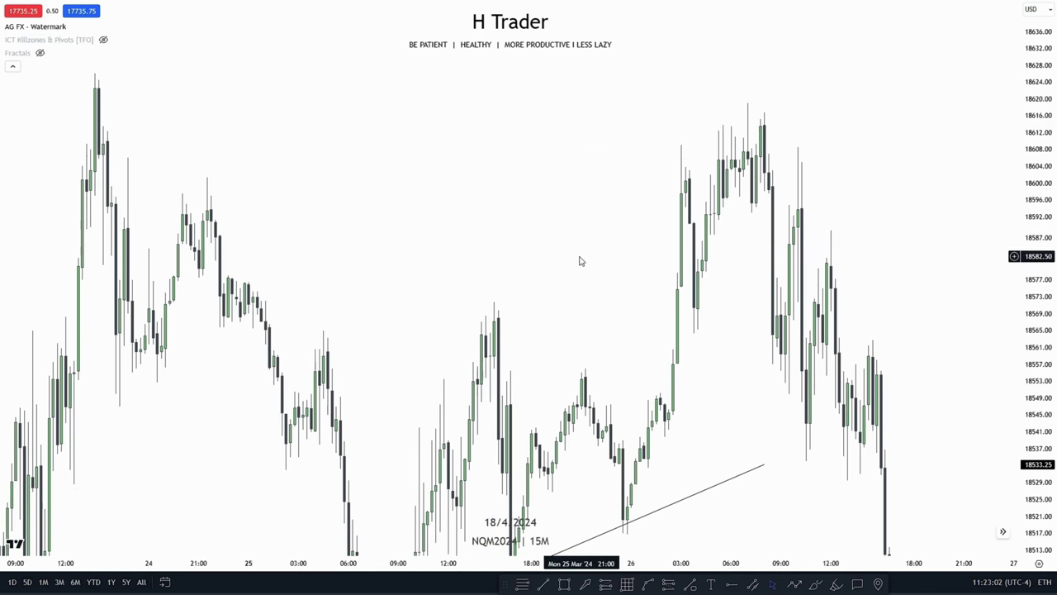
scroll(576, 255, up, 2)
scroll(575, 255, up, 1)
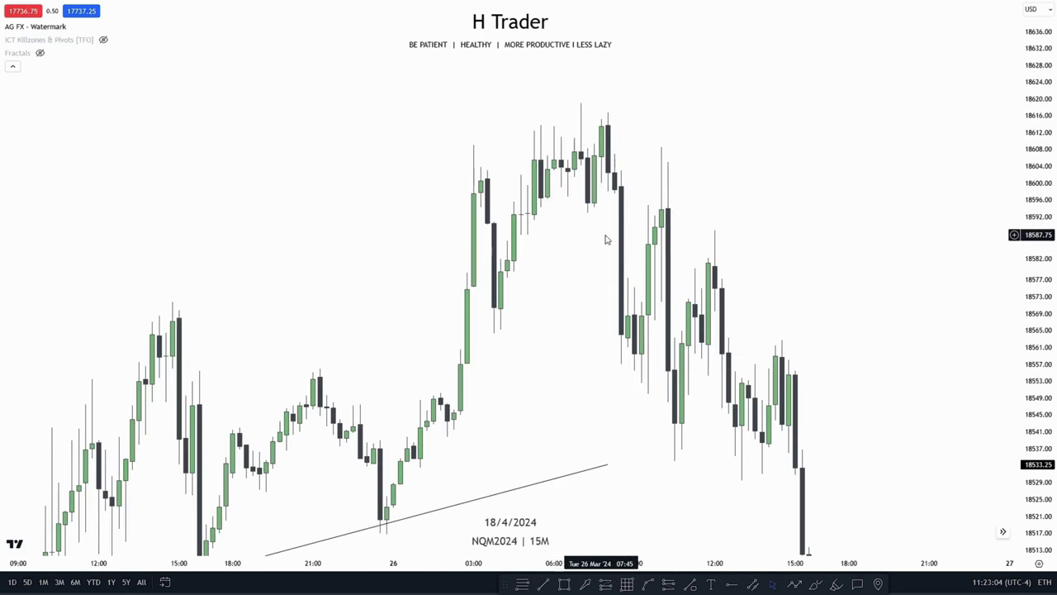
drag(757, 314, 597, 300)
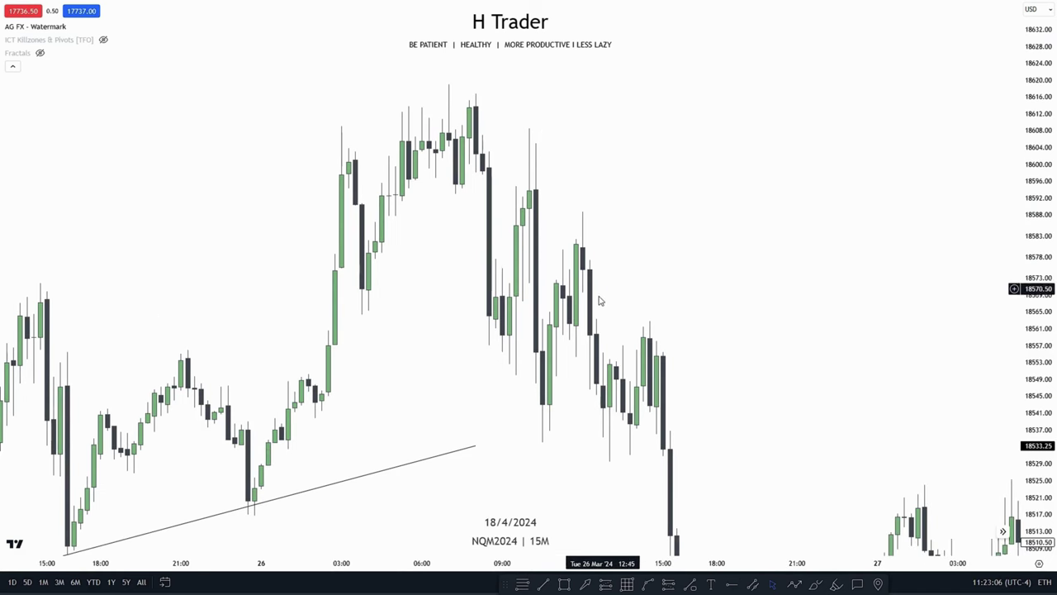
click(585, 584)
drag(489, 175, 496, 259)
drag(496, 216, 773, 252)
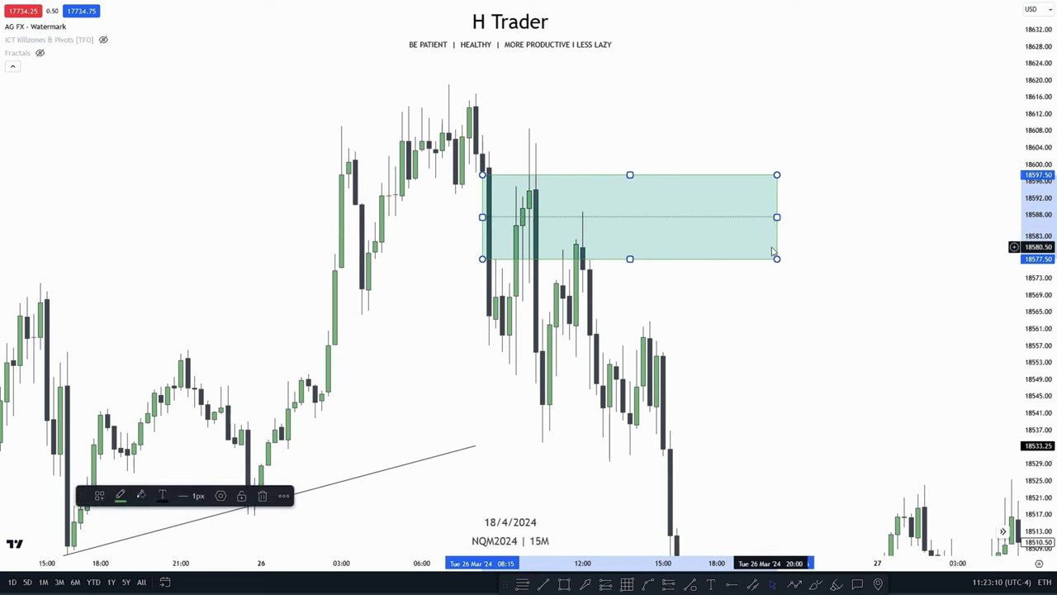
key(Delete)
Step: Review the ascending trend line under the 25 and 26 March lows together with the sell-off that follows
drag(832, 299, 859, 165)
scroll(784, 298, down, 2)
drag(712, 434, 711, 347)
drag(647, 325, 670, 434)
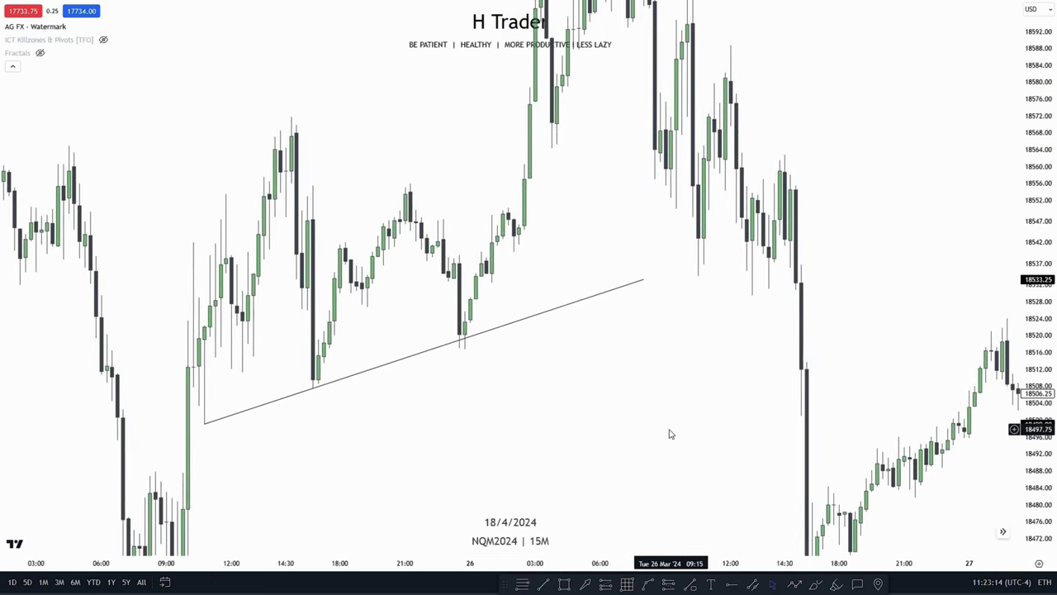